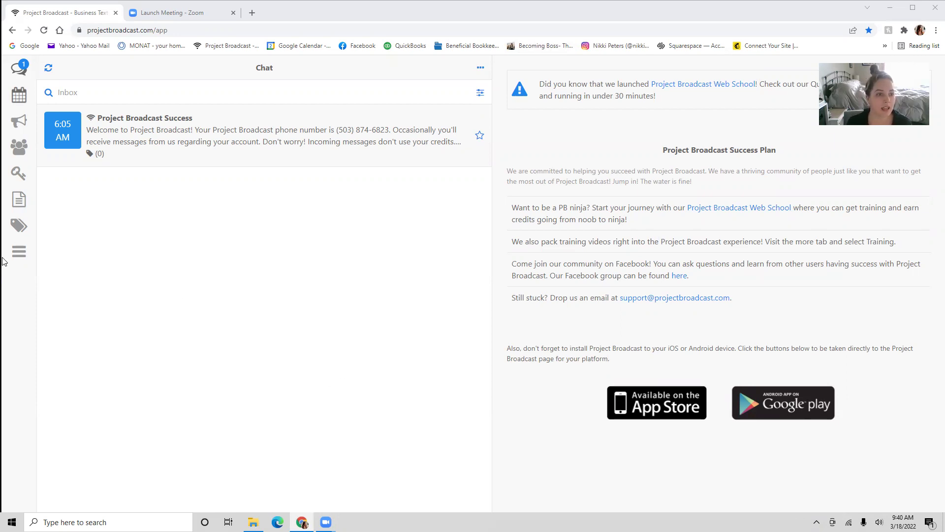
Step: Open the Project Broadcast Success chat from the inbox, then hide that chat and confirm
left_click(17, 73)
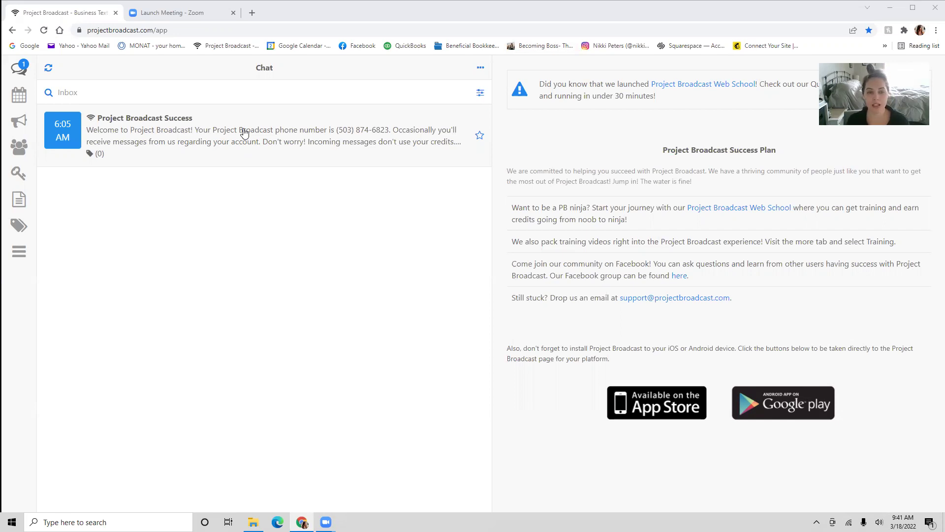
left_click(302, 128)
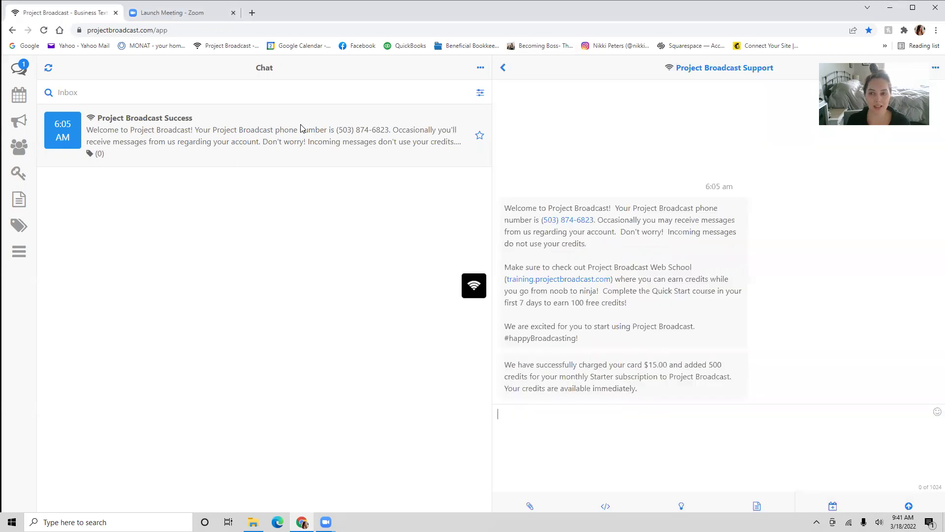
left_click(301, 128)
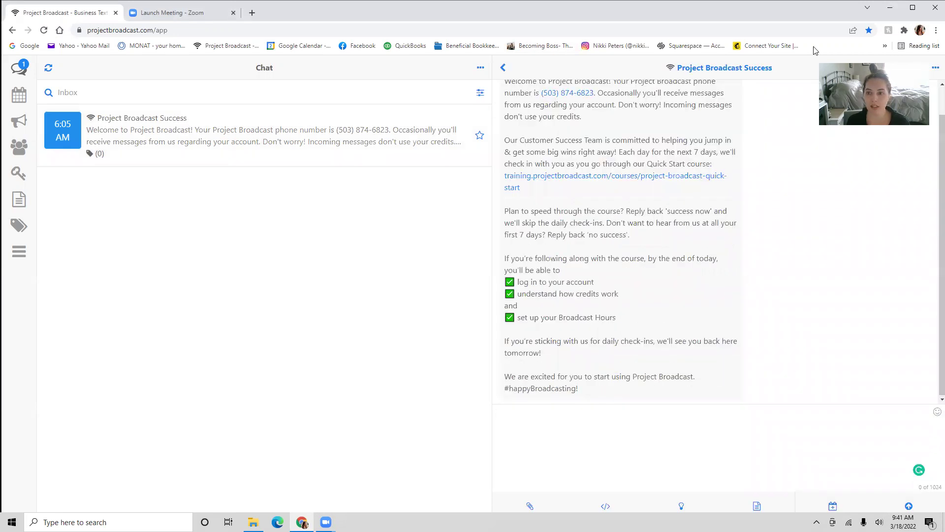
left_click(934, 71)
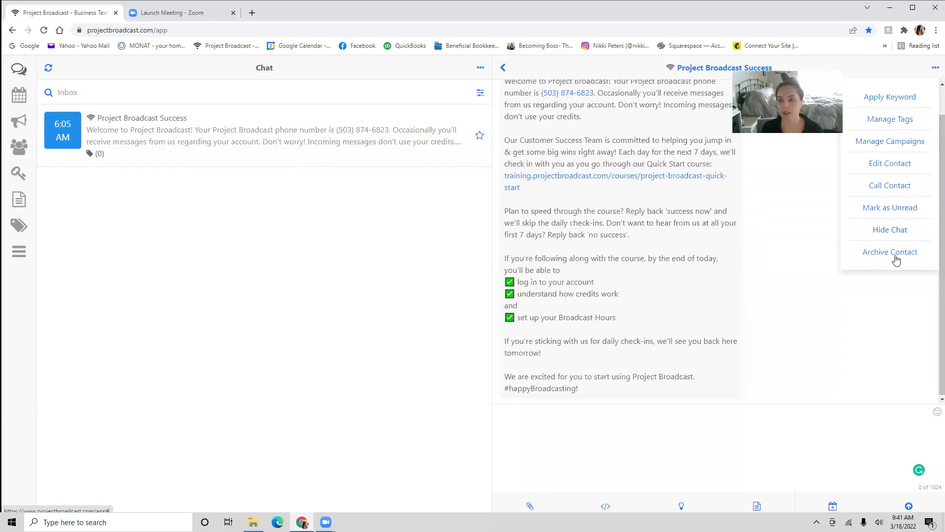
left_click(892, 231)
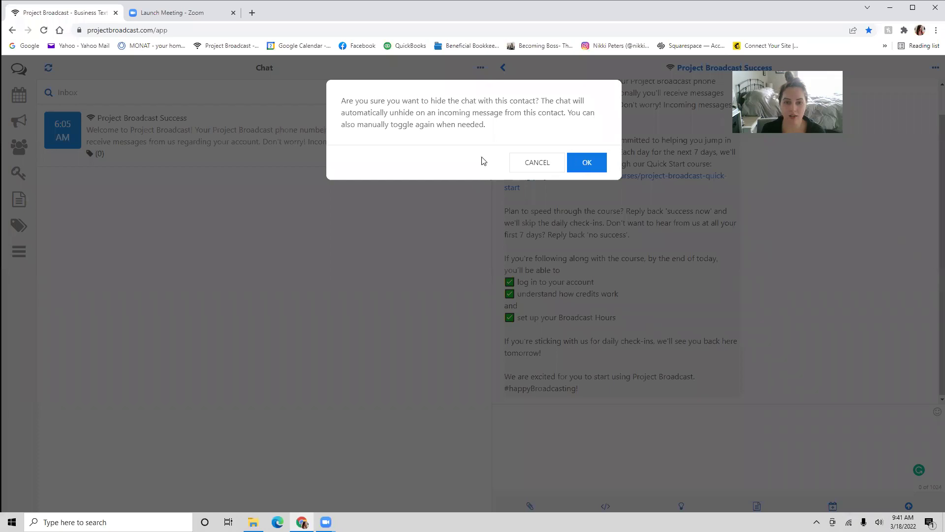
left_click(587, 163)
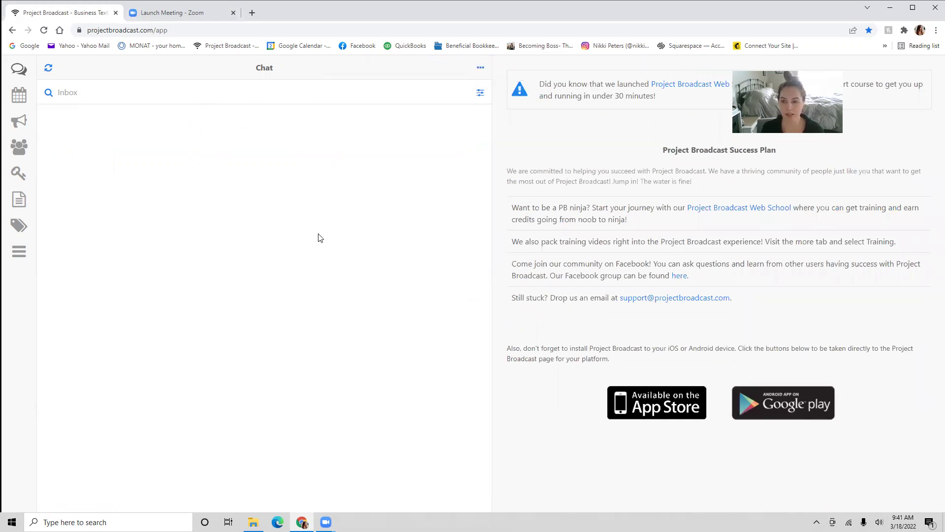
Step: Start a new broadcast in the schedule and check the available message templates without applying one
left_click(19, 100)
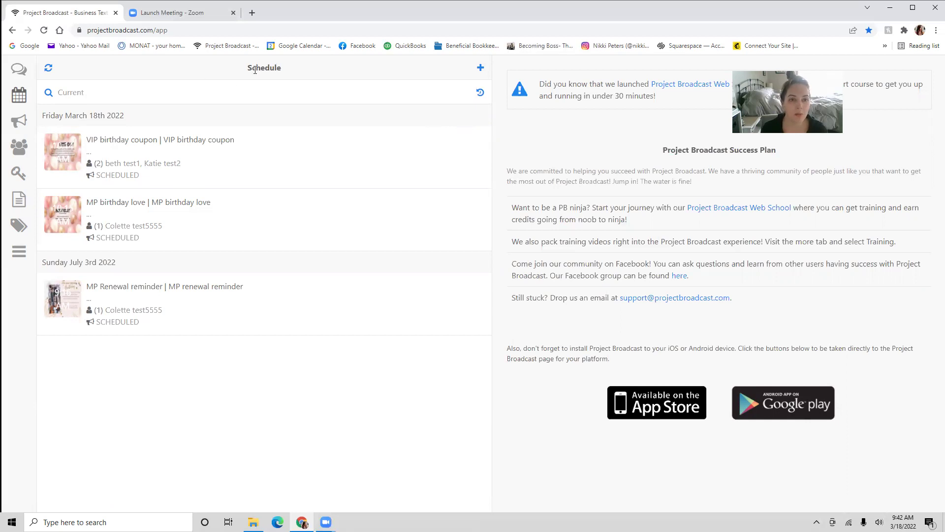
left_click(481, 69)
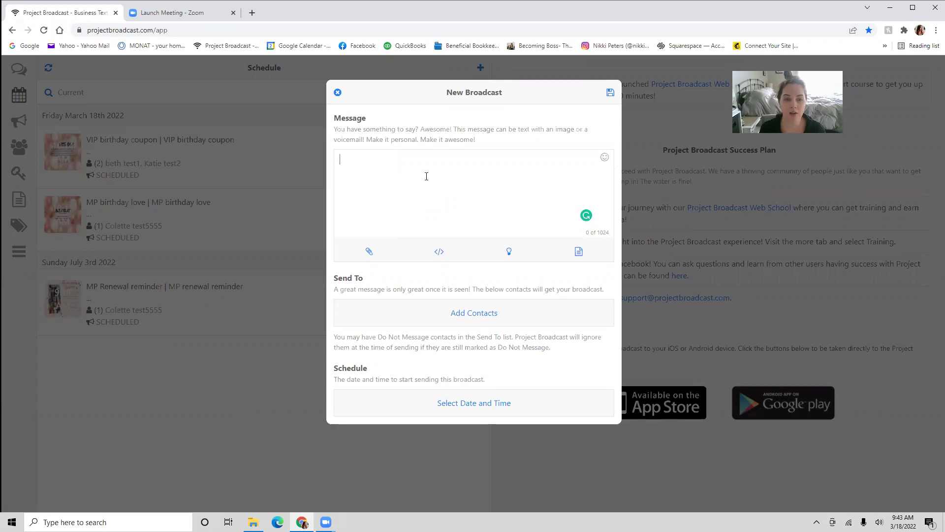
left_click(578, 252)
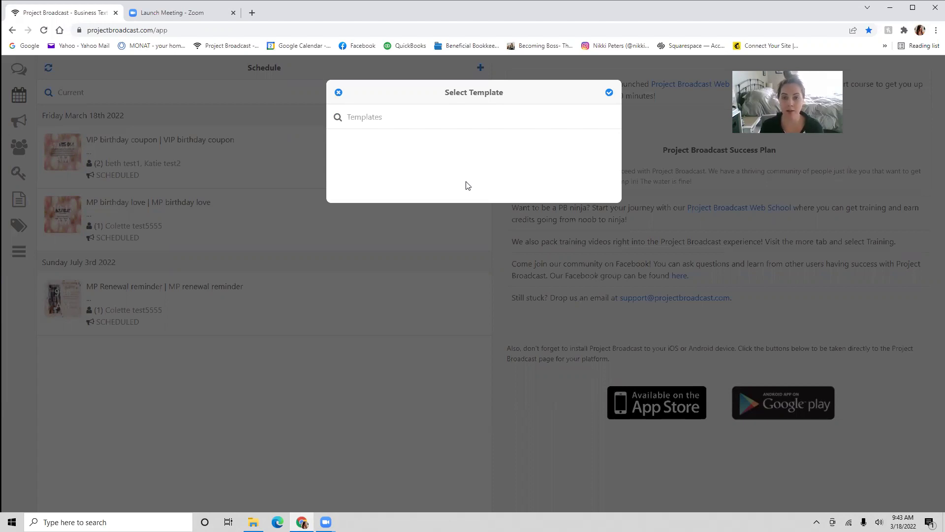
left_click(338, 92)
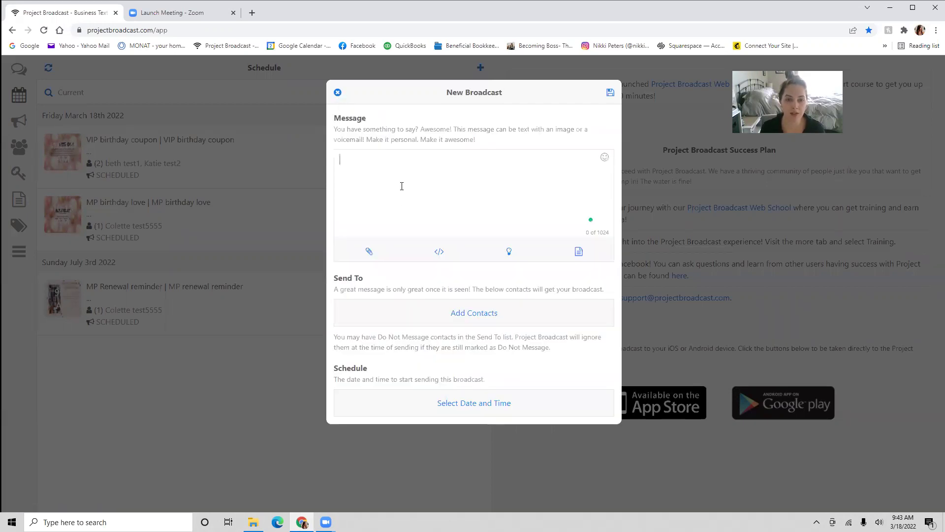
Step: Begin the broadcast message with "Heyyyy", the contact's First Name dynamic field and an exclamation mark
type("Heyyyy")
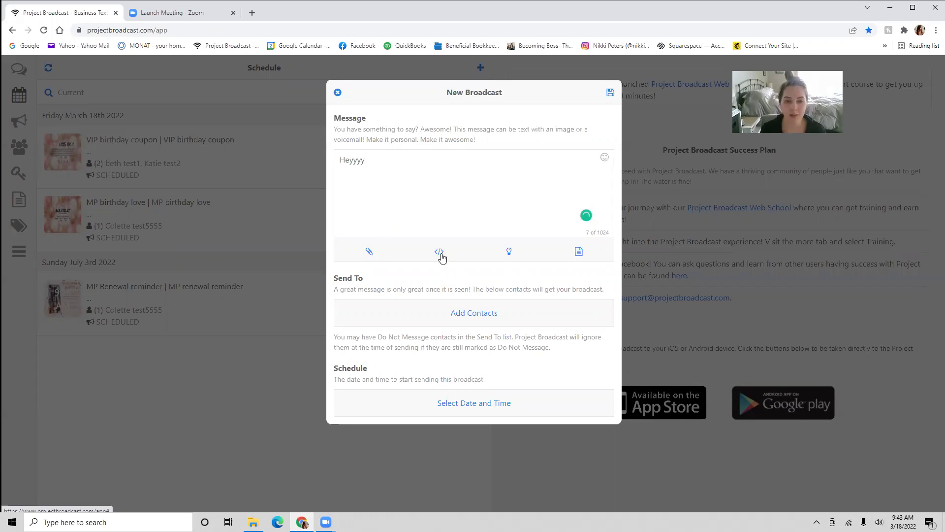
left_click(440, 253)
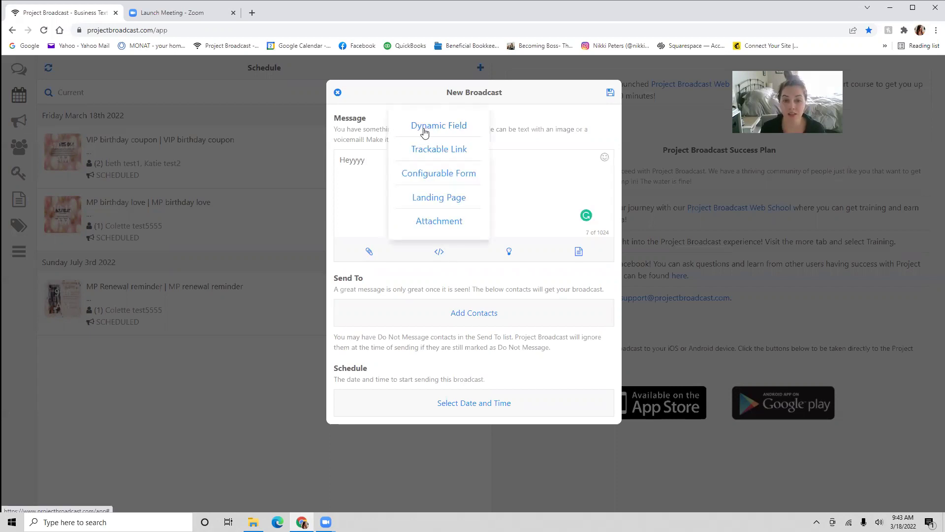
left_click(424, 129)
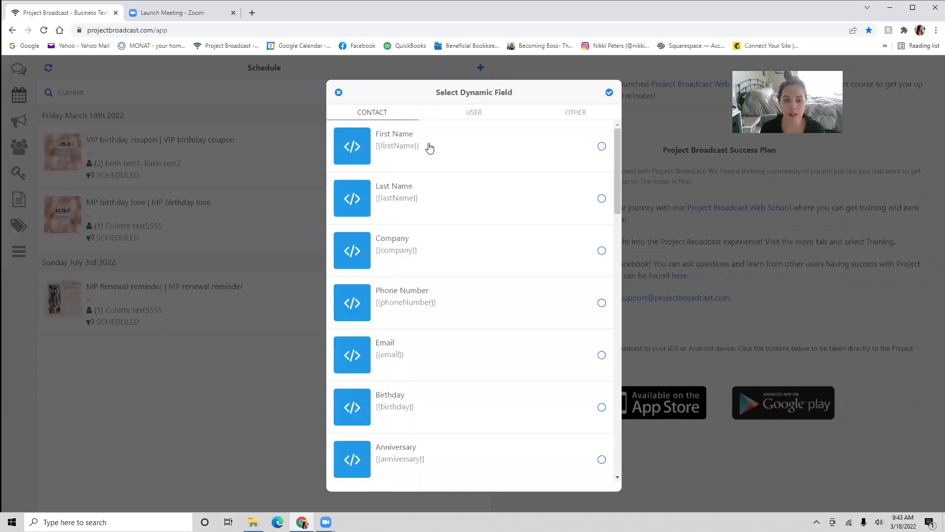
left_click(610, 93)
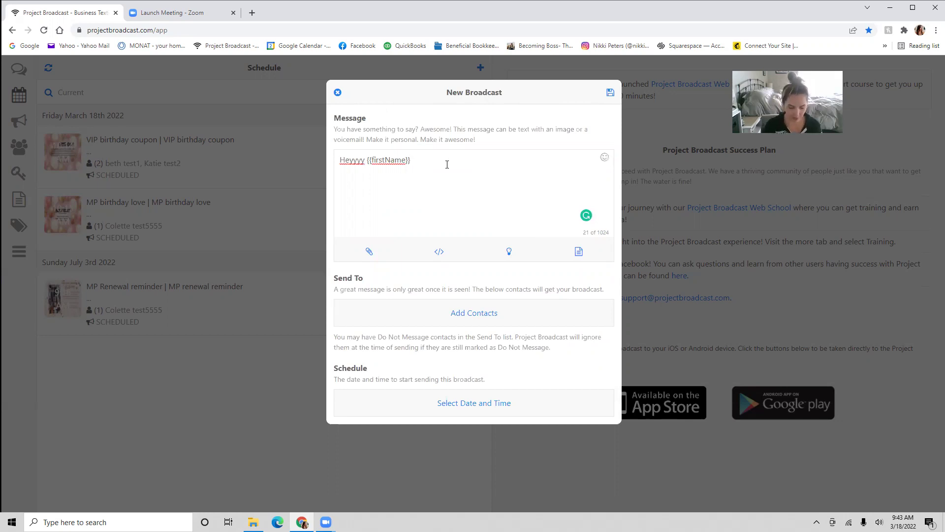
key("BackSpace")
type("! ")
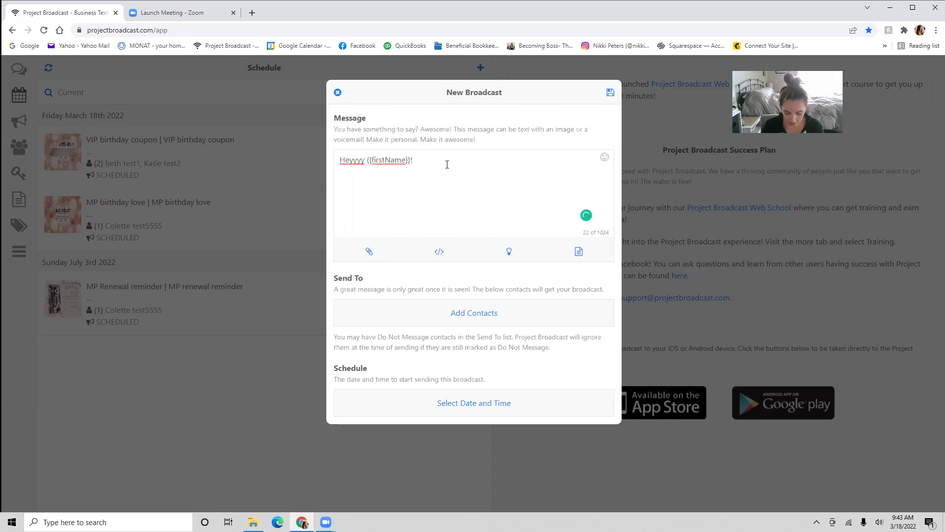
Step: Continue the message with "You have a flexship coming up on Monday. I just wanted to give you a heads up! XO," and the sender's first name
type("You have a flexsh")
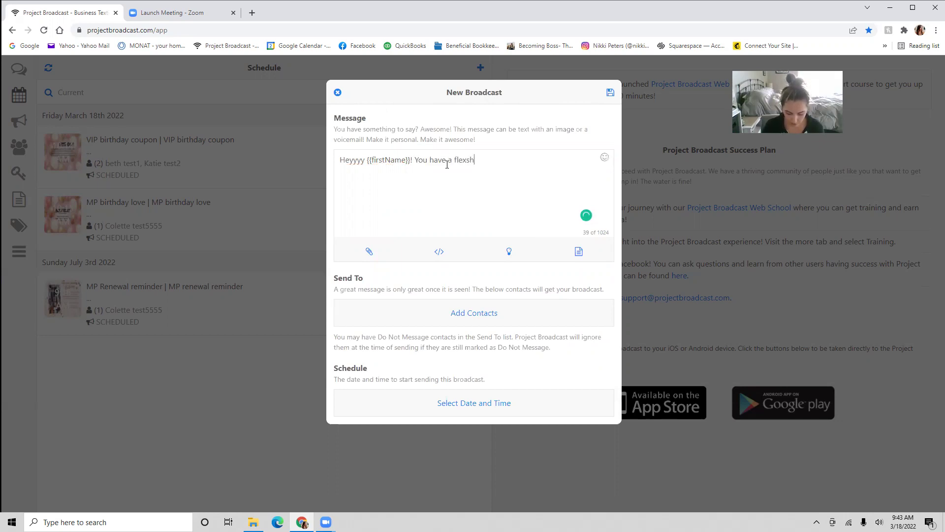
type("ip coming ")
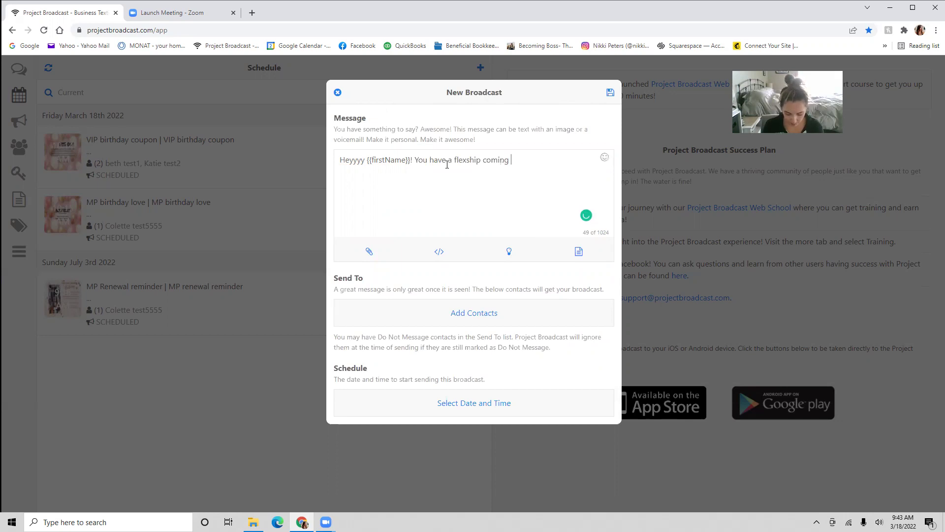
type("up on ")
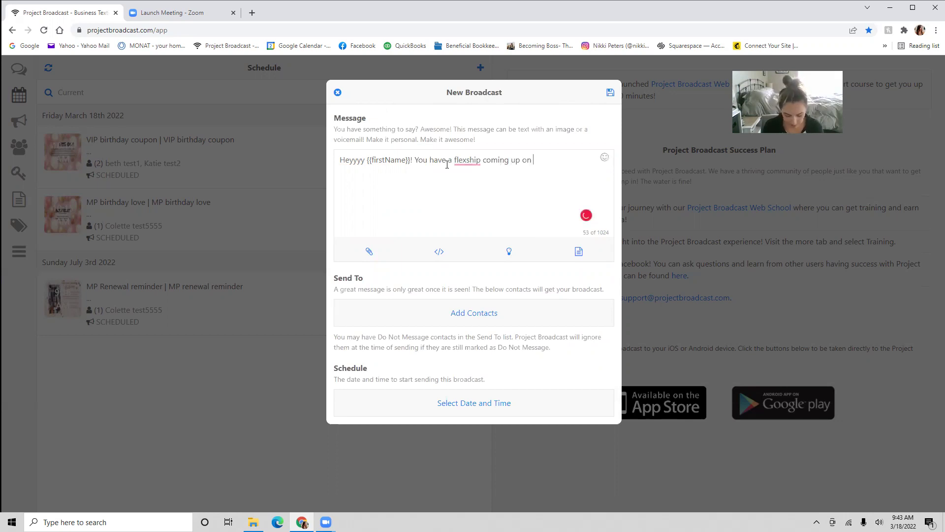
type("Monday")
key("Return")
key("Return")
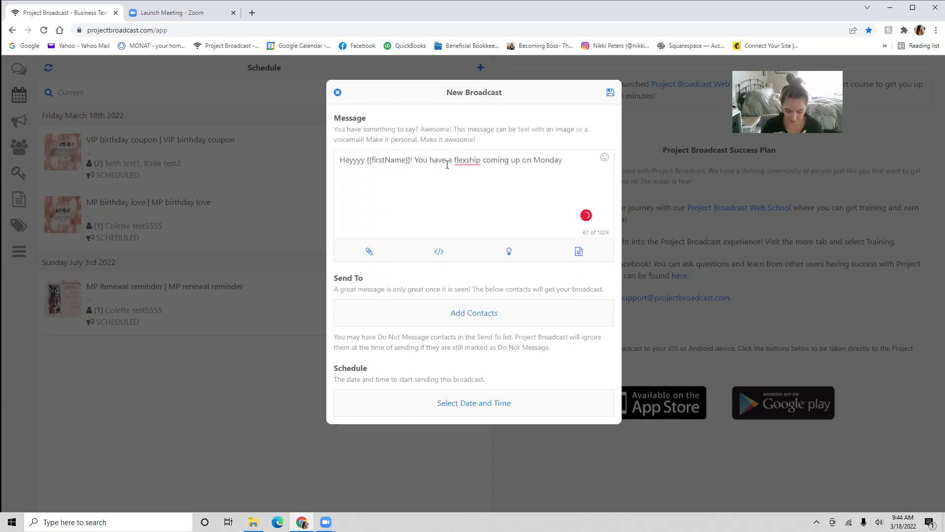
type("I just want")
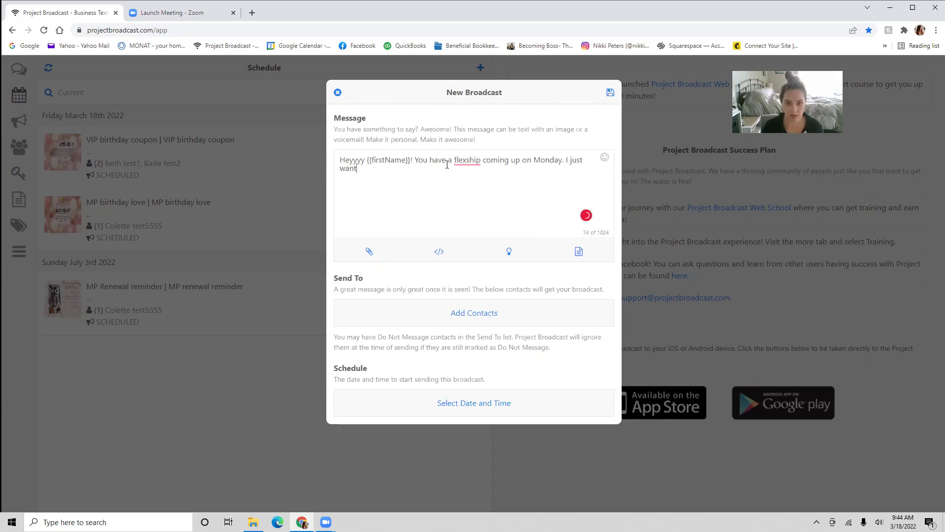
type("ed to")
type("give you a head")
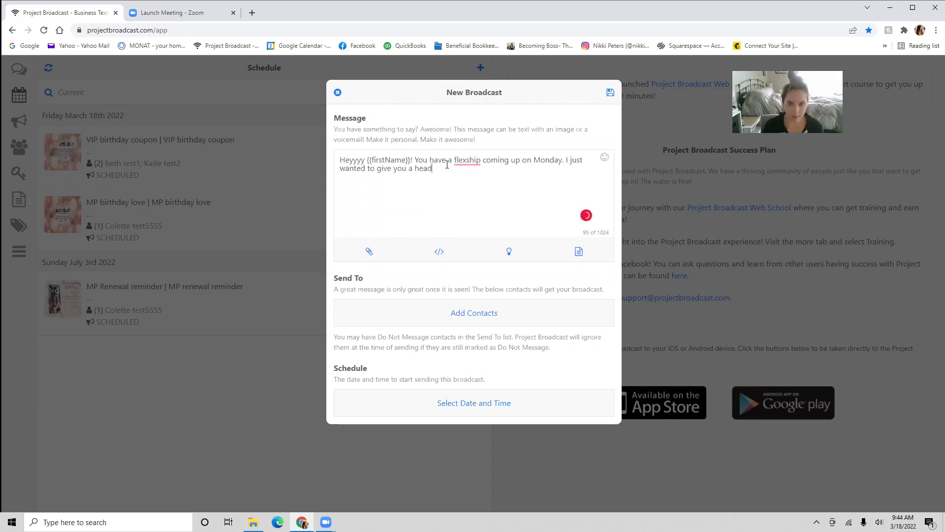
type("s up! ")
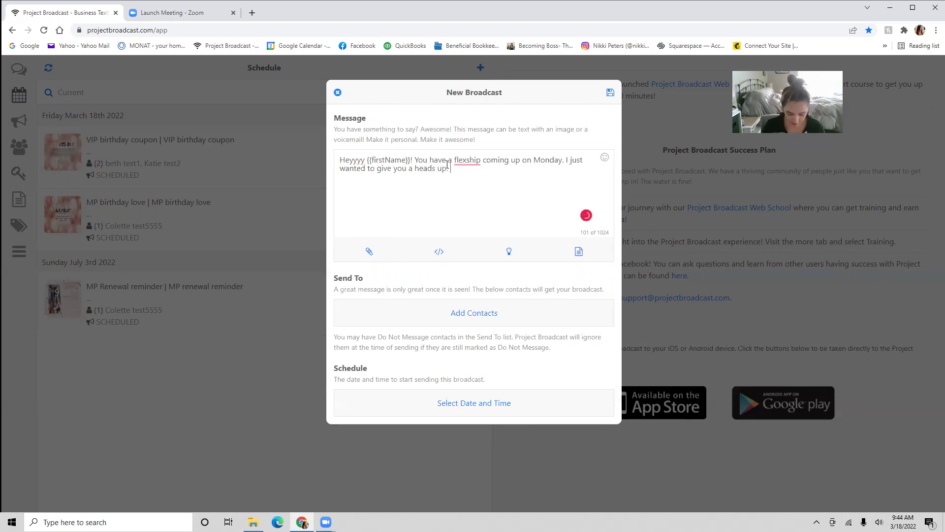
type("XO, ")
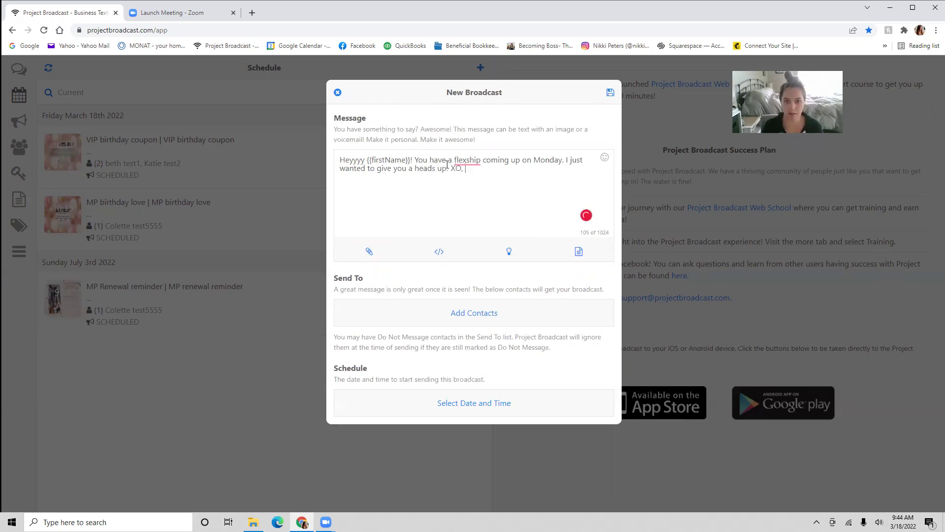
type("Nikki")
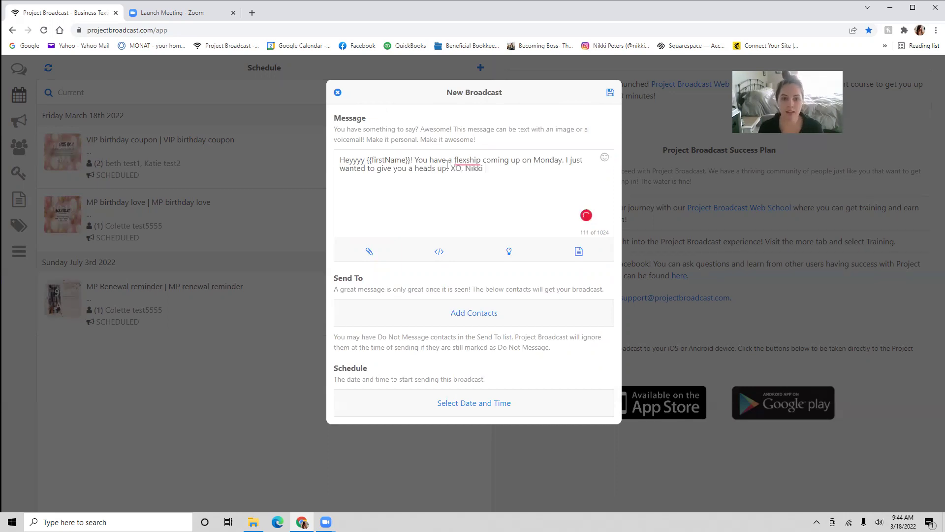
Step: Add the three test contacts, two tagged vip and one tagged mp, as the broadcast's recipients
left_click(474, 317)
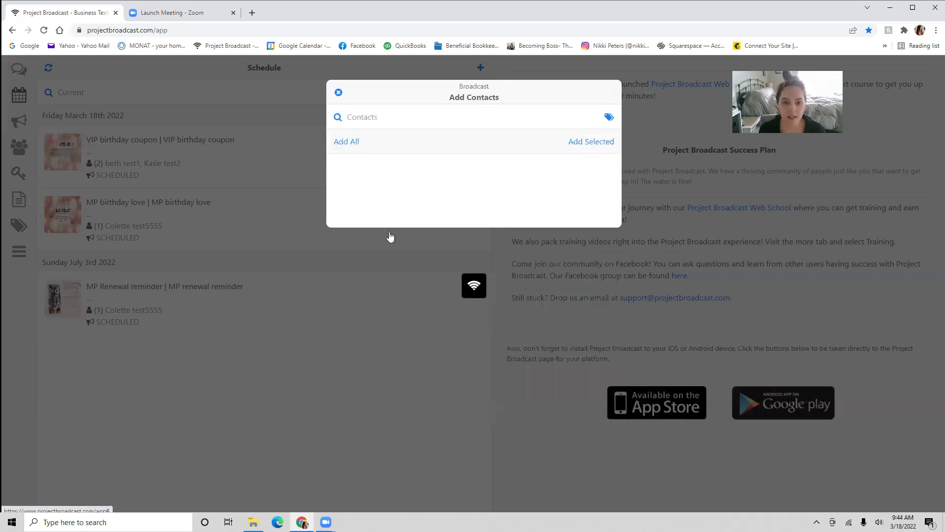
left_click(589, 302)
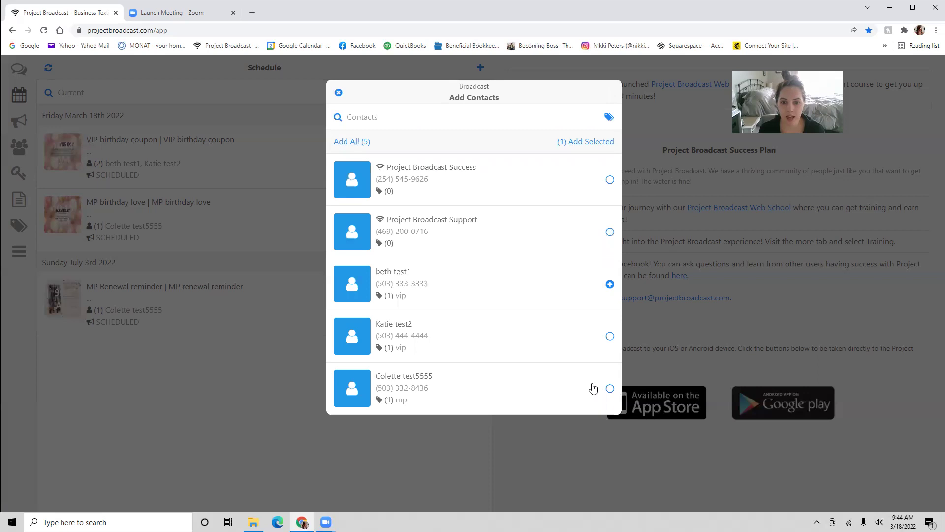
left_click(596, 339)
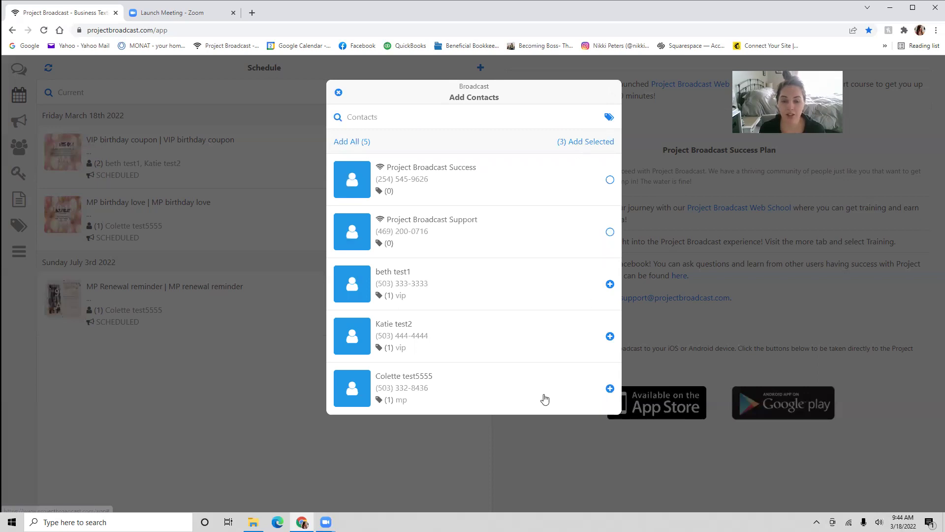
left_click(609, 118)
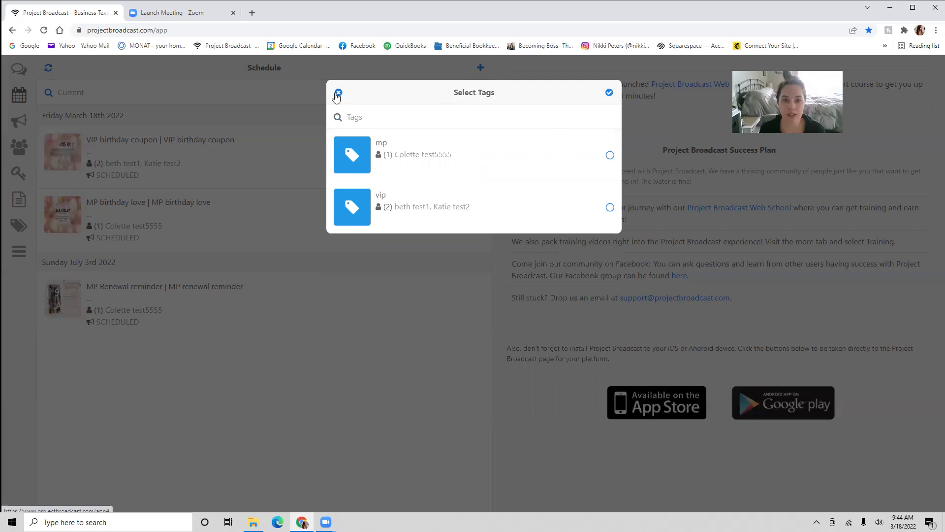
left_click(590, 353)
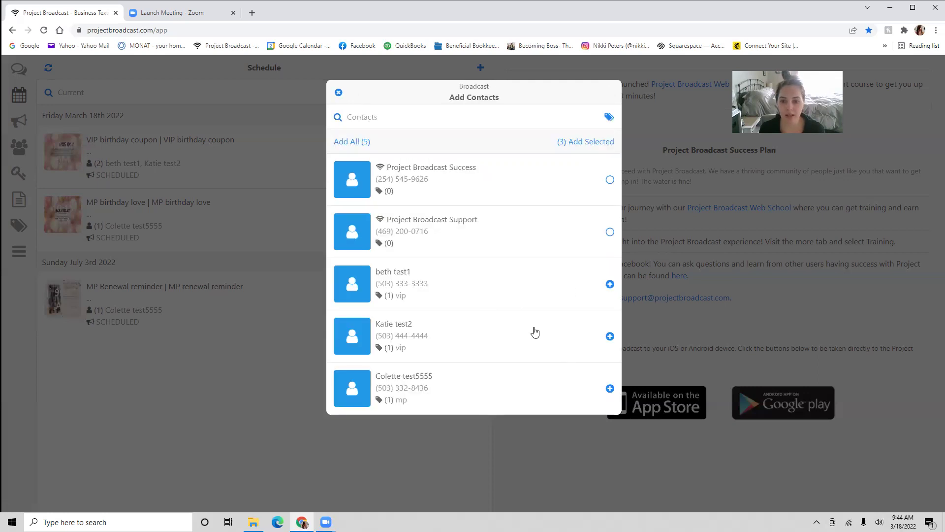
left_click(604, 142)
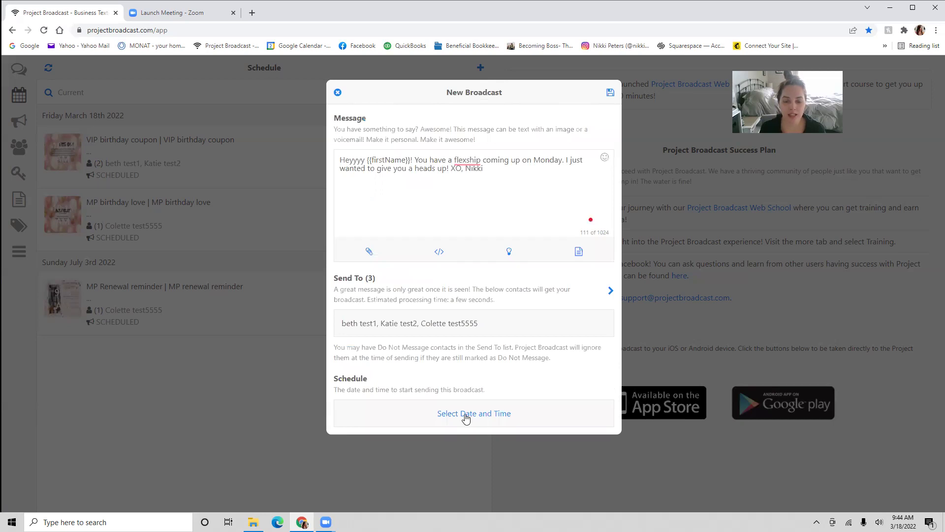
Step: Schedule the broadcast for Monday March 21st 2022 at 11:44 AM and save the date and time
left_click(466, 417)
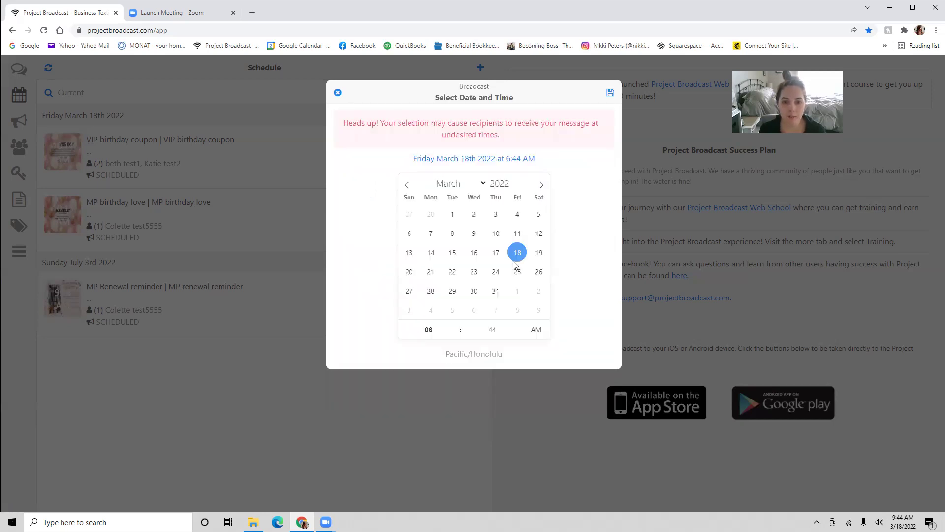
left_click(512, 328)
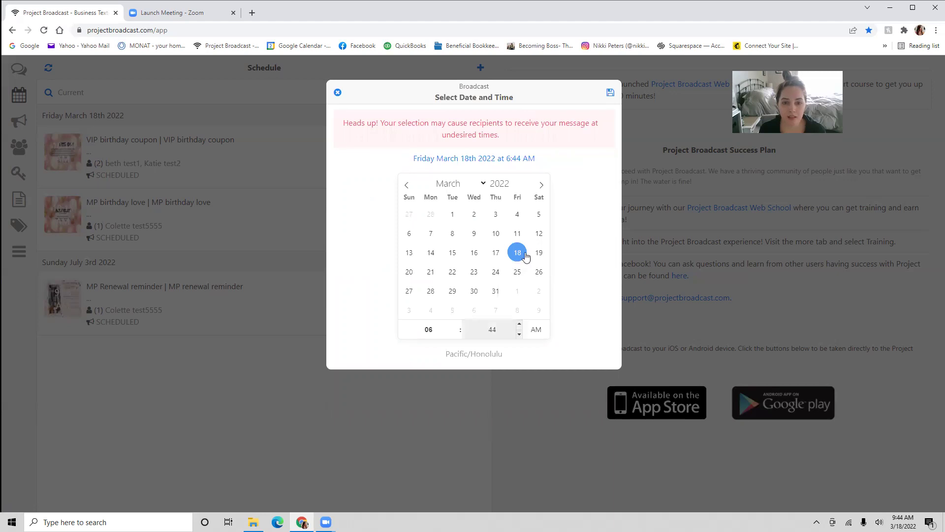
left_click(431, 274)
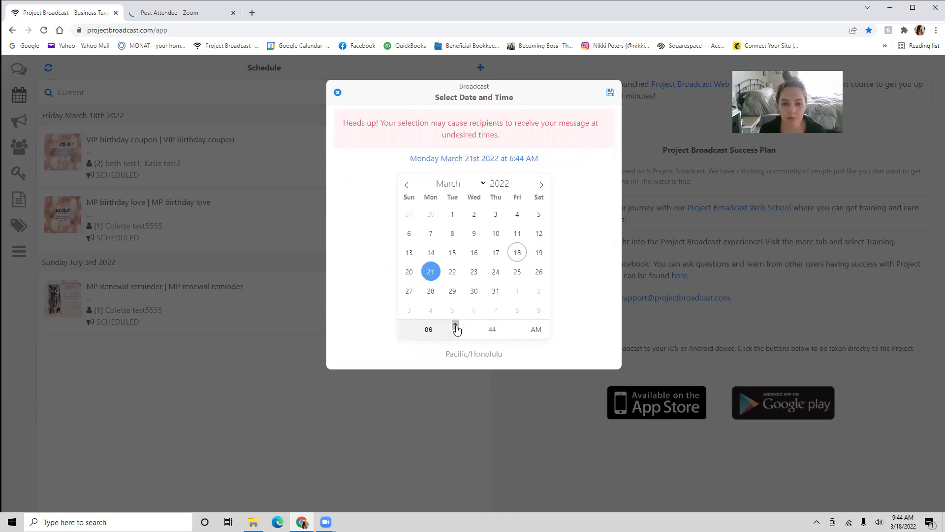
left_click(455, 325)
left_click(455, 325)
left_click(456, 325)
left_click(456, 325)
left_click(455, 325)
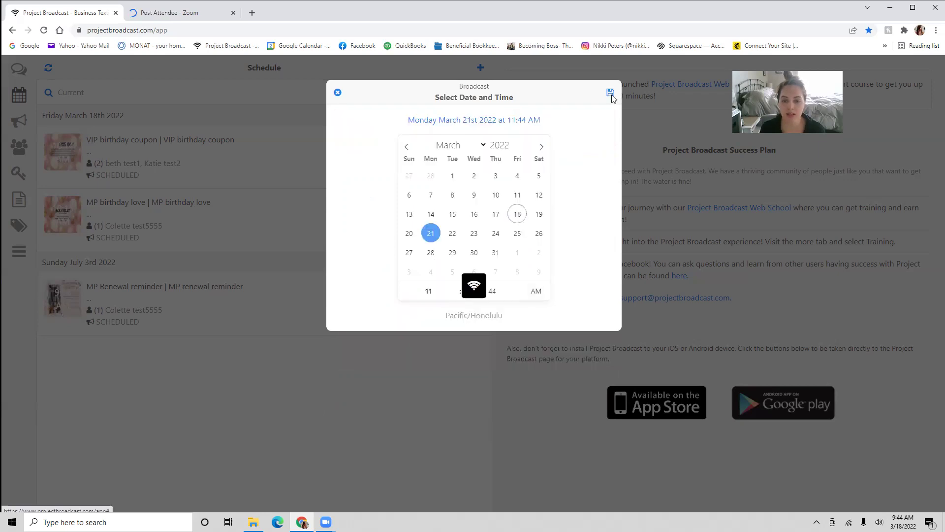
left_click(611, 93)
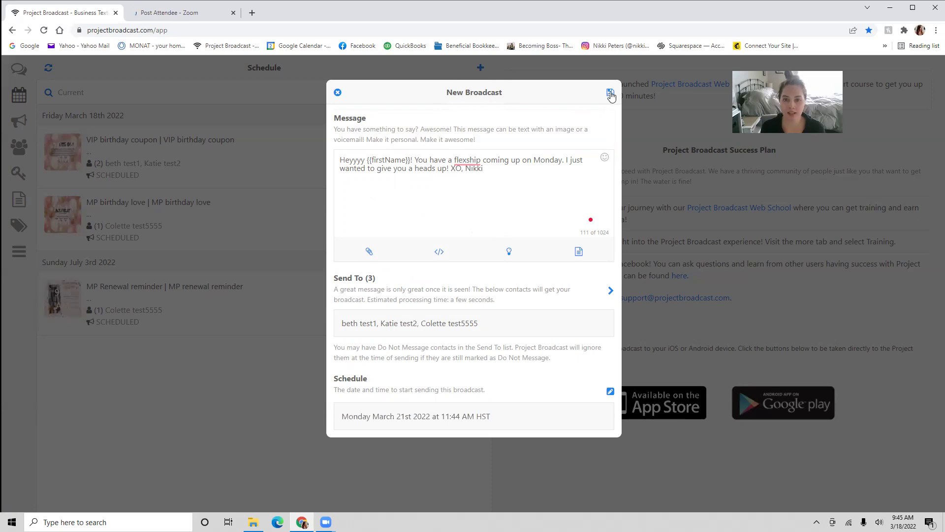
Step: Discard the new broadcast without saving it and view the campaigns and contacts lists
left_click(337, 94)
left_click(587, 150)
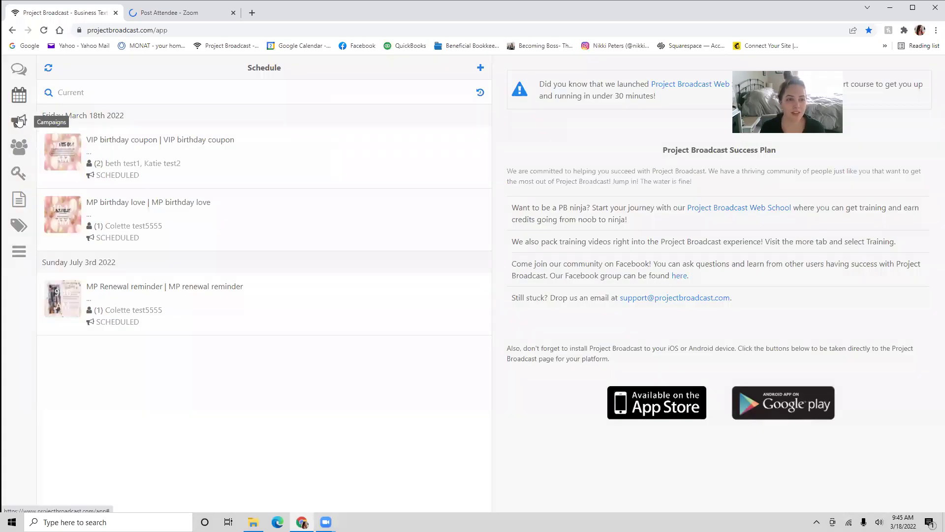
left_click(19, 121)
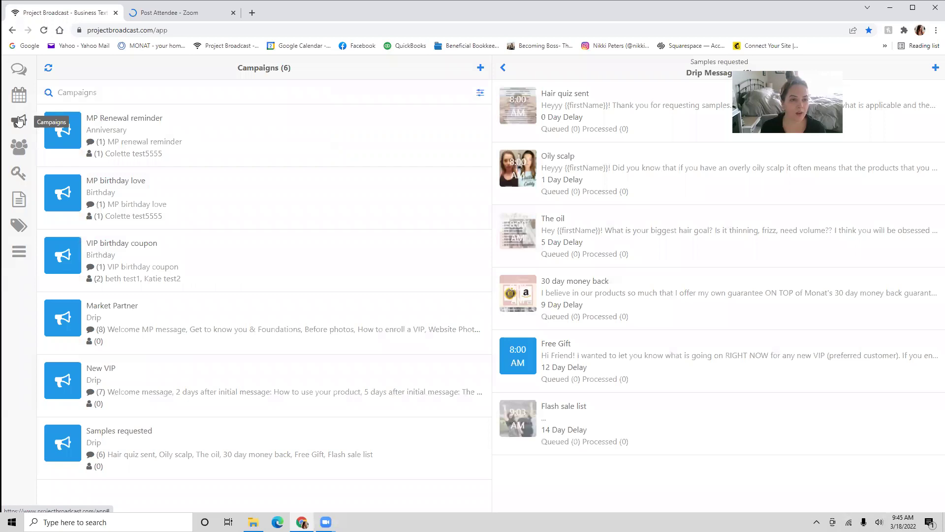
left_click(19, 148)
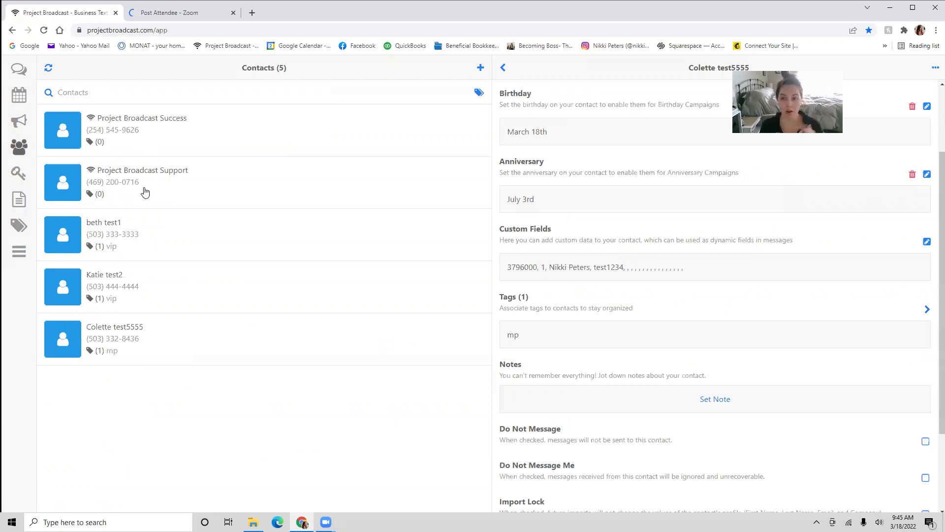
Step: Start a new contact tag named "Flash Sale List"
left_click(18, 228)
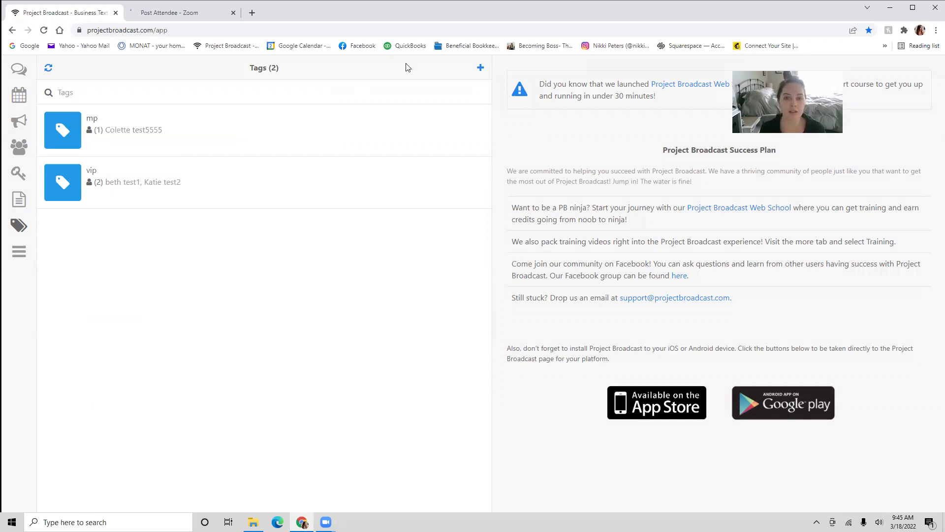
left_click(481, 69)
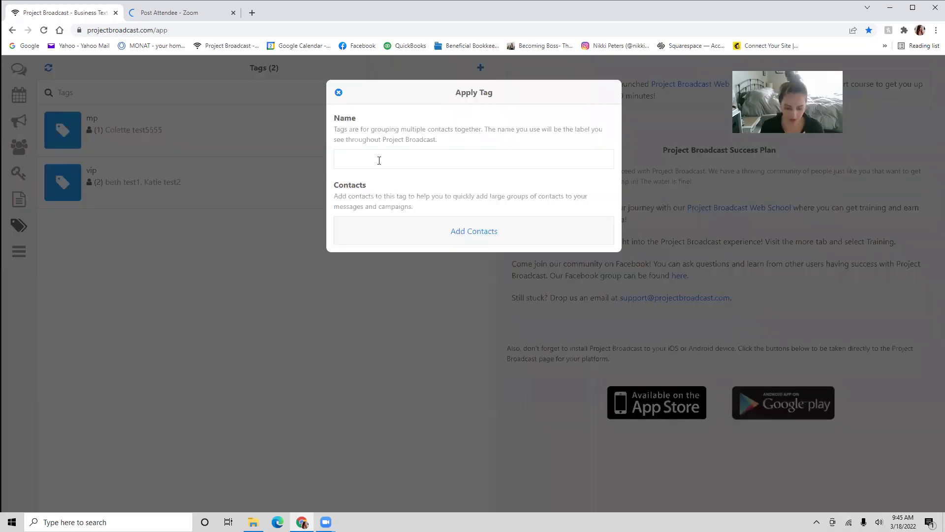
left_click(379, 159)
type("Flash ")
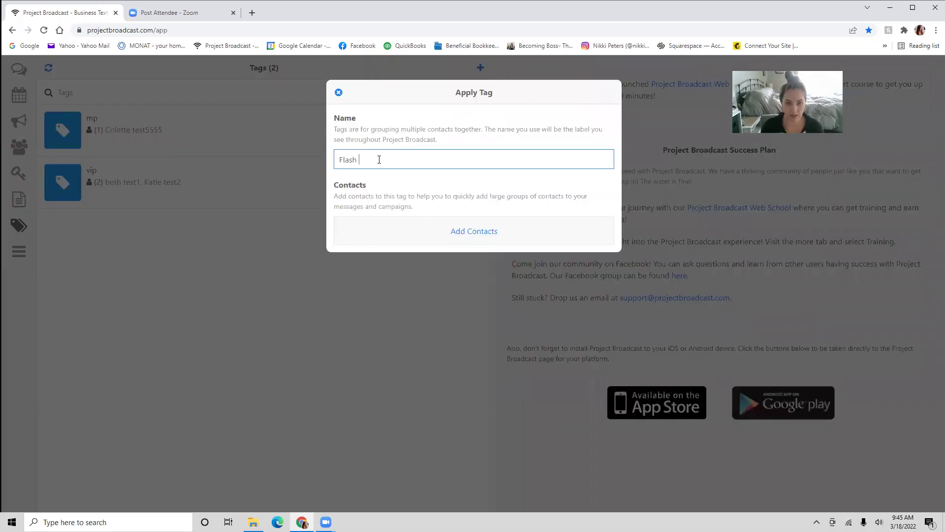
type("Sale List")
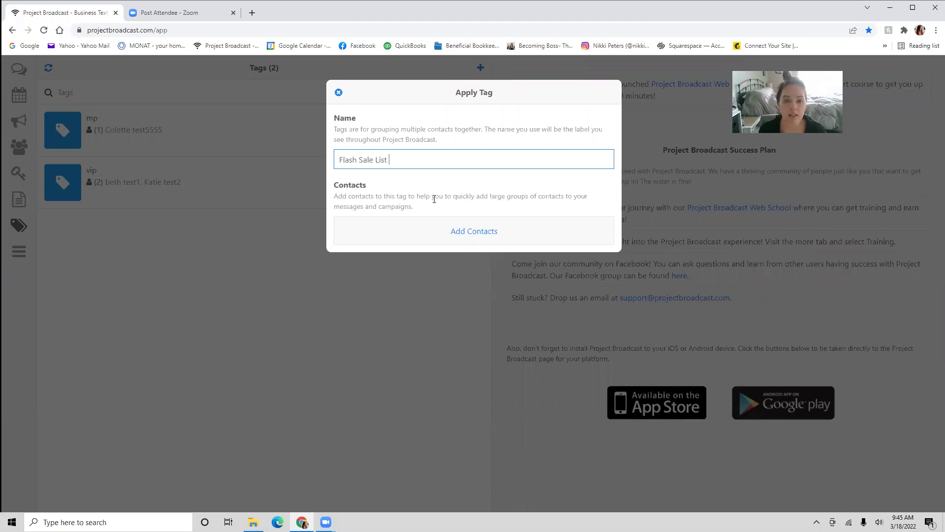
Step: Filter the contacts by the vip tag and add all of them to the flash sale list tag
left_click(477, 231)
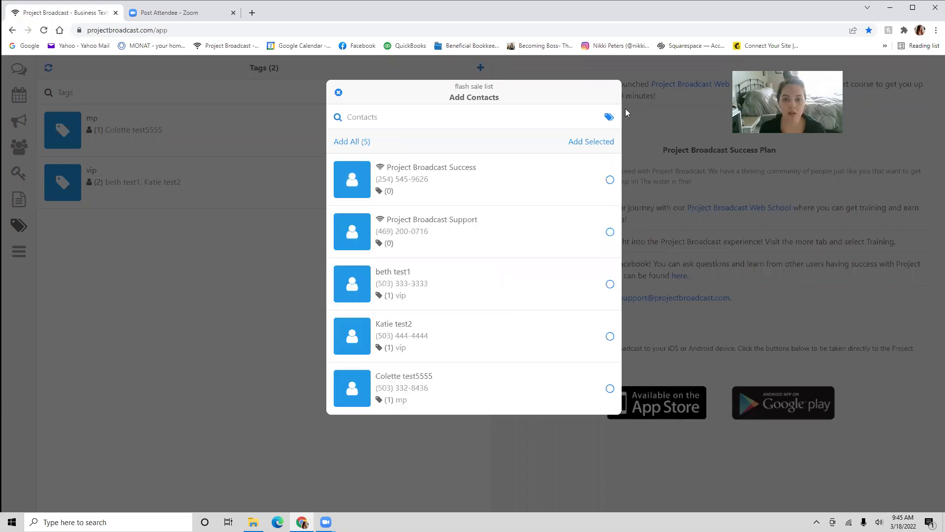
left_click(609, 117)
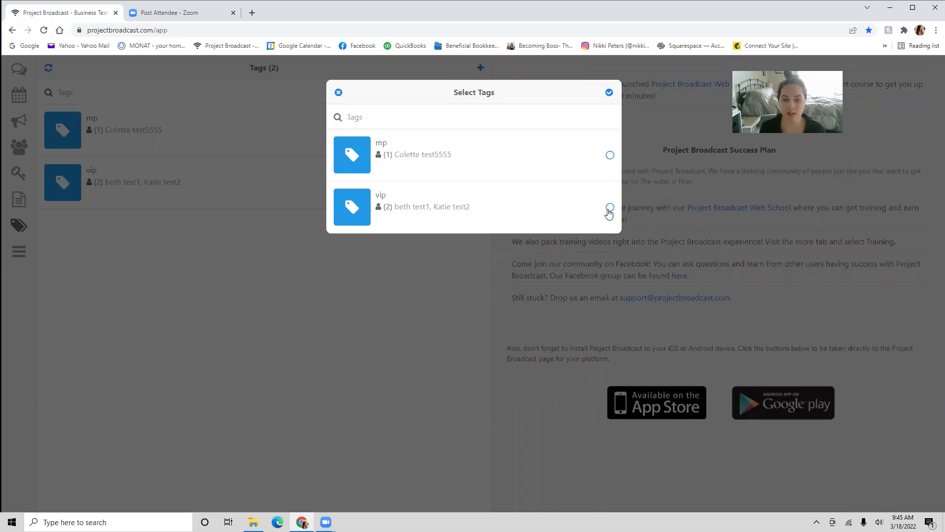
left_click(610, 207)
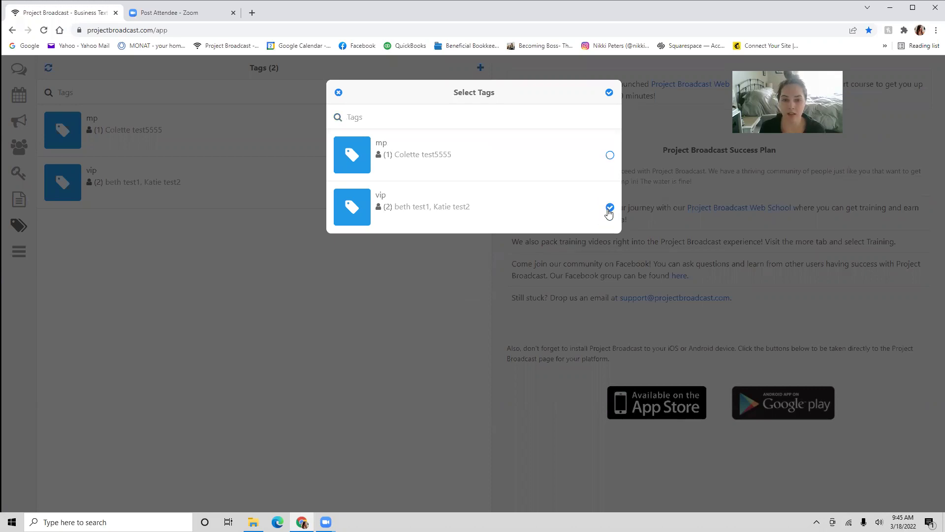
left_click(610, 94)
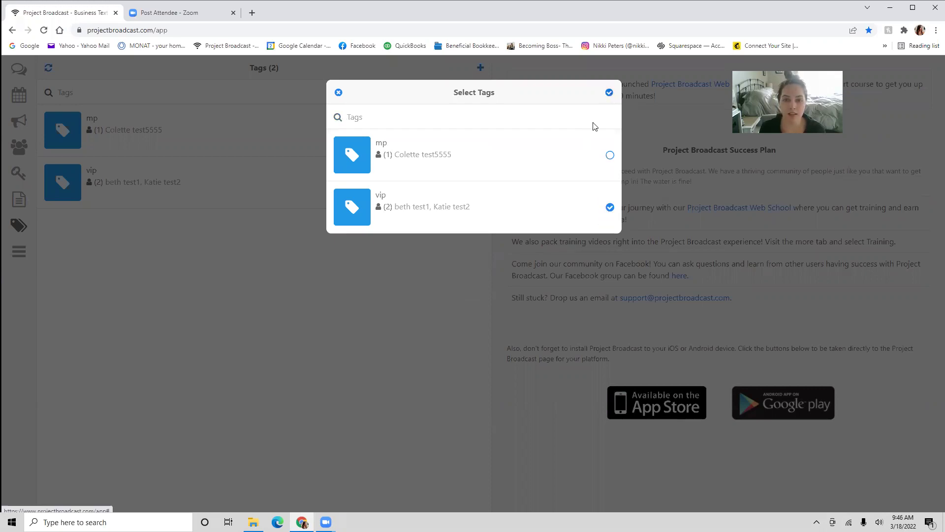
left_click(354, 143)
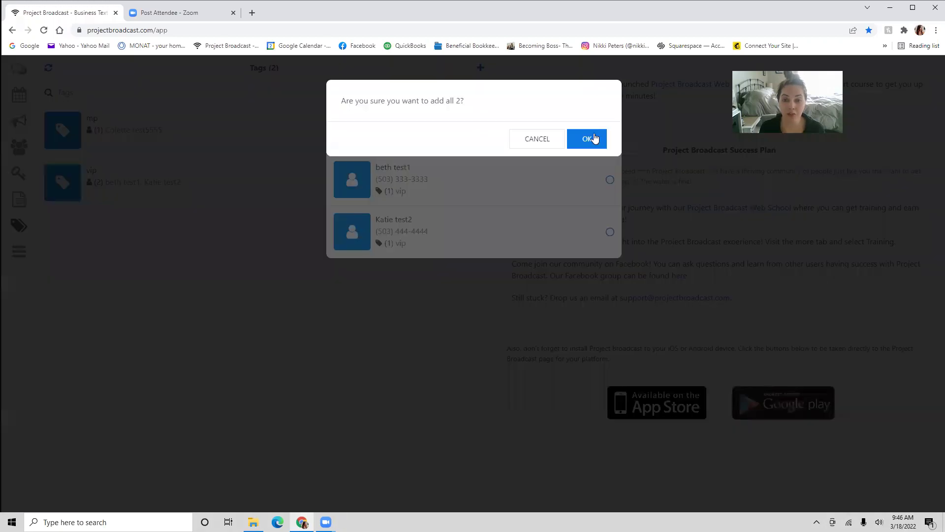
left_click(593, 140)
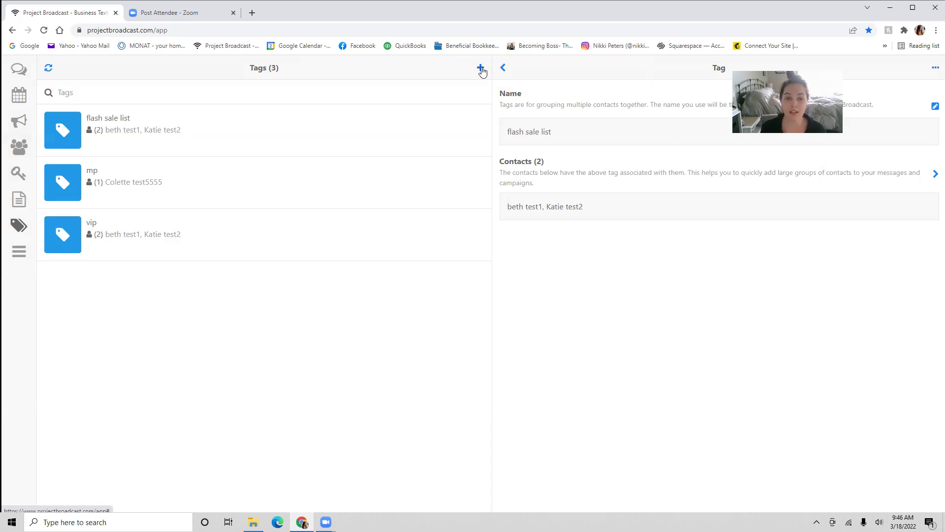
Step: Create a tag named "Skincare Sale" and add the first vip-tagged test contact to it
left_click(481, 69)
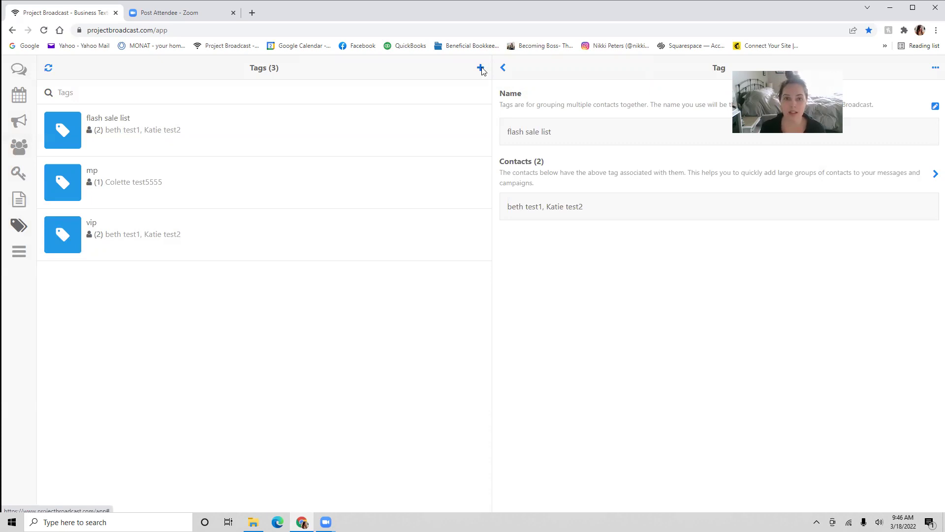
left_click(365, 155)
type("Skin")
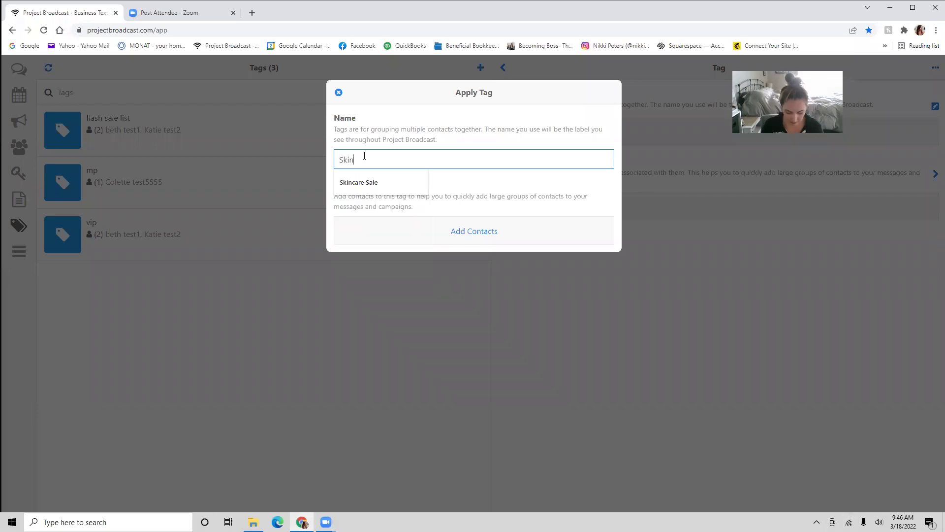
type("care Sale")
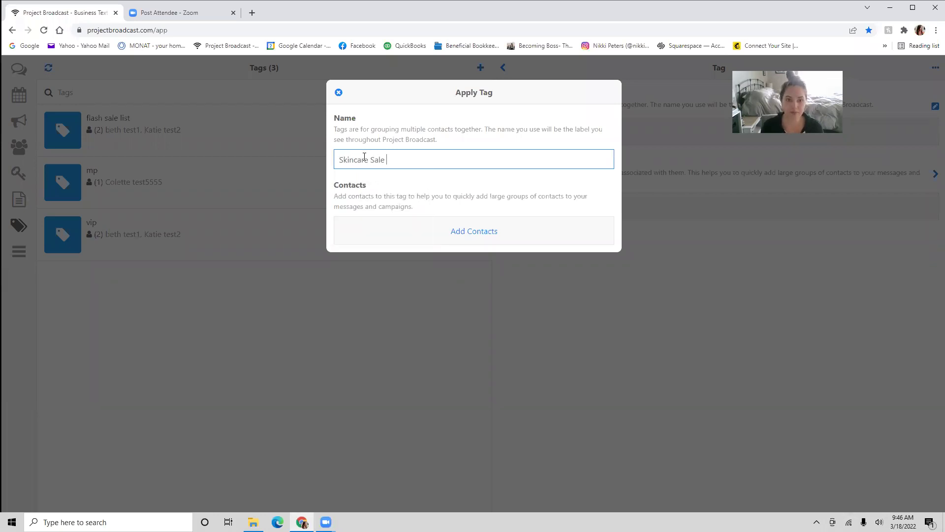
left_click(481, 232)
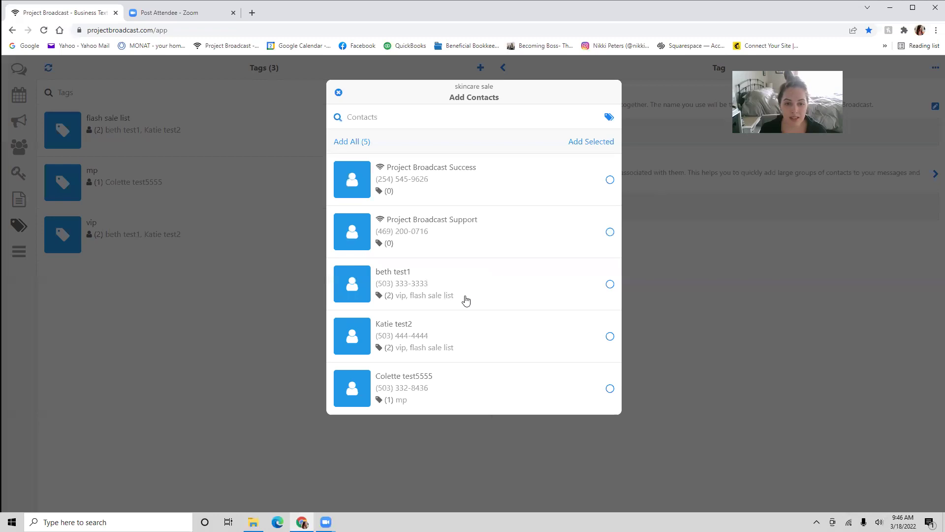
left_click(610, 284)
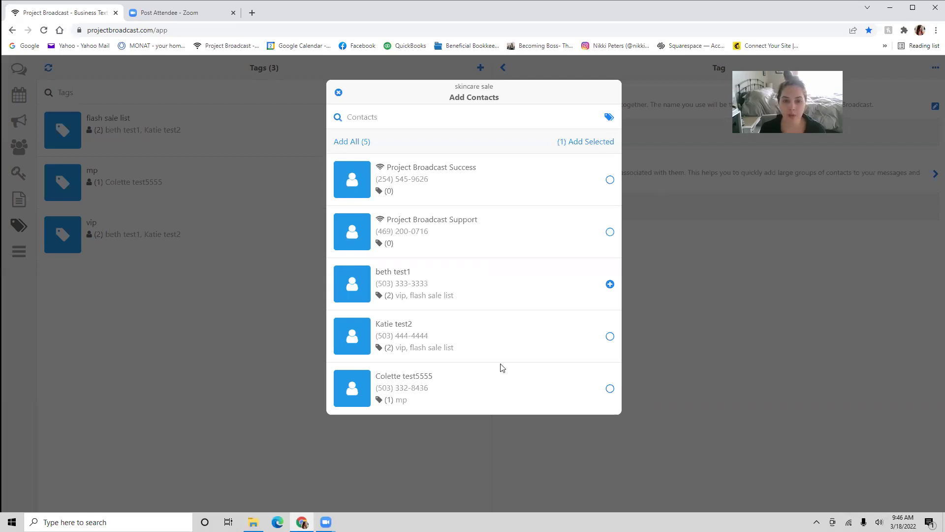
left_click(583, 143)
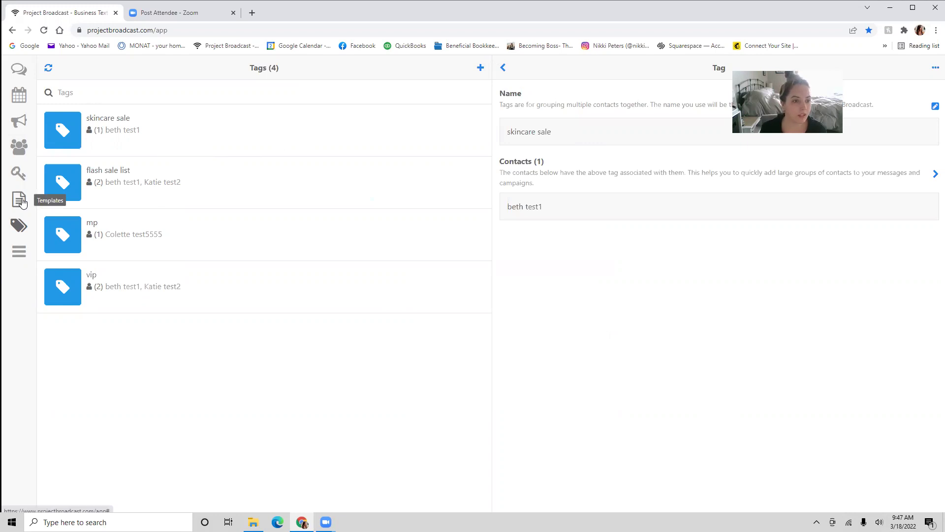
Step: Look over the templates and keywords sections
left_click(21, 201)
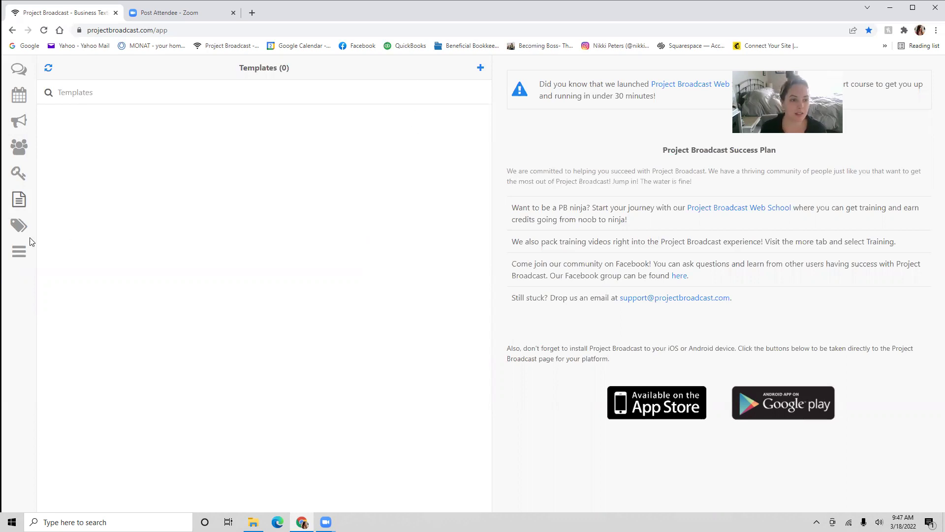
left_click(15, 178)
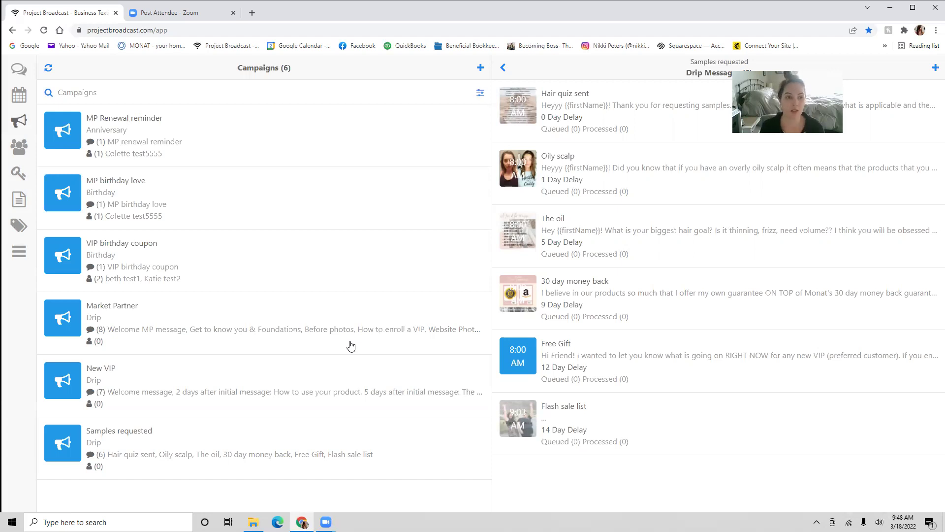
Step: Examine the MP Renewal reminder campaign's anniversary message and view its attached image at full size
left_click(215, 147)
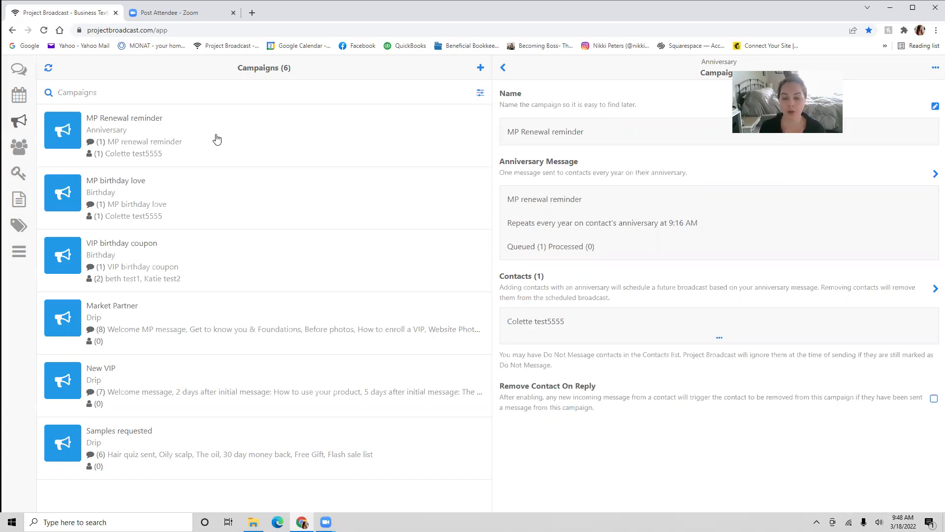
left_click(935, 174)
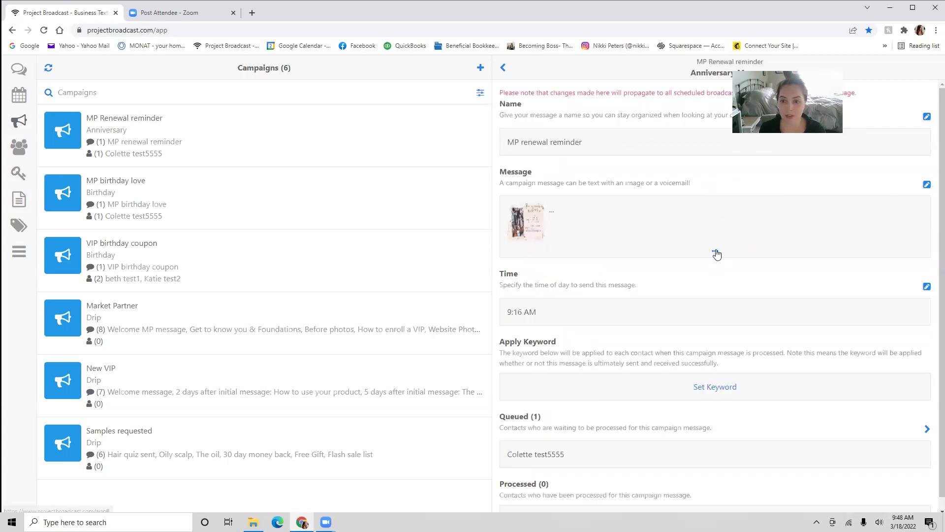
left_click(715, 253)
left_click(703, 277)
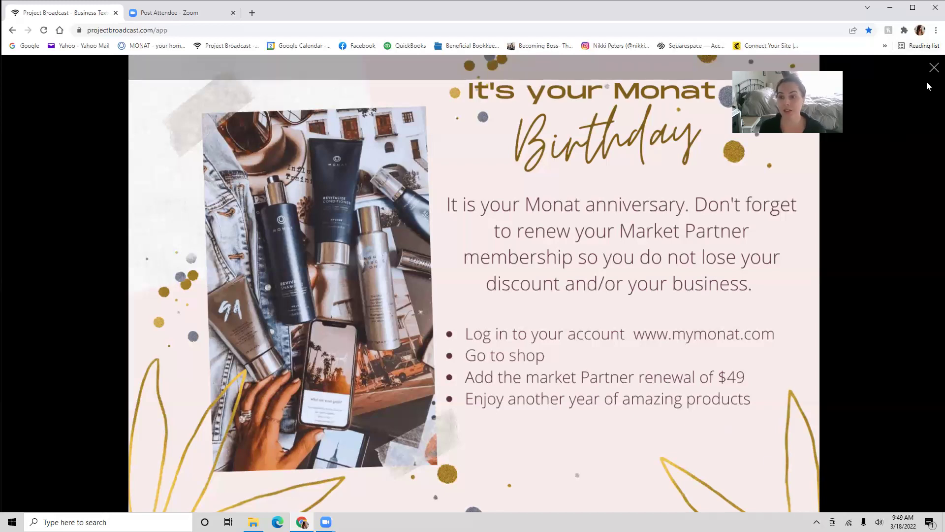
left_click(934, 68)
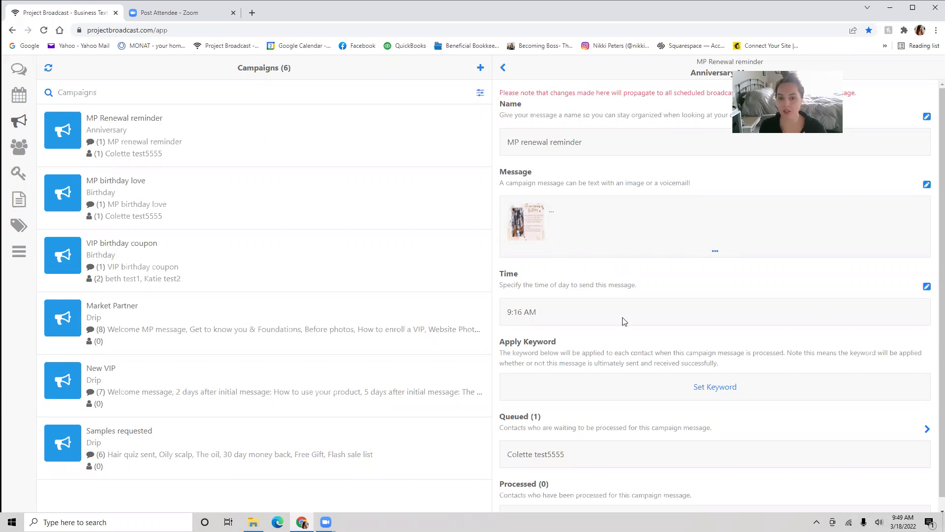
Step: Examine the MP birthday love campaign's birthday message and view its attached image at full size
left_click(225, 206)
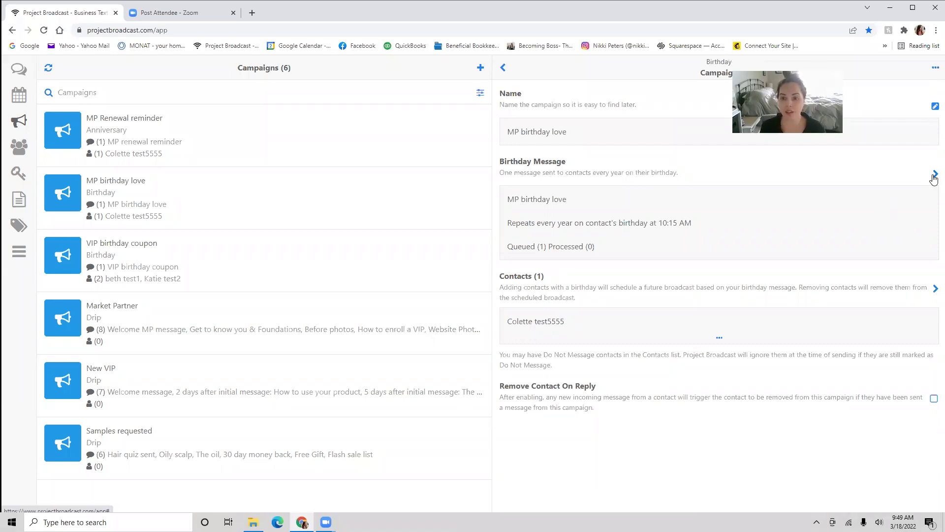
left_click(693, 238)
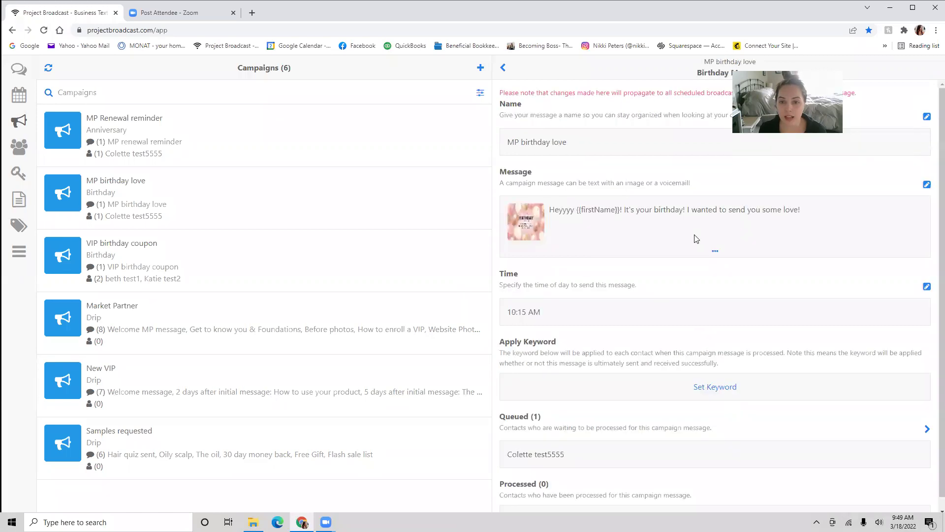
left_click(716, 255)
left_click(720, 277)
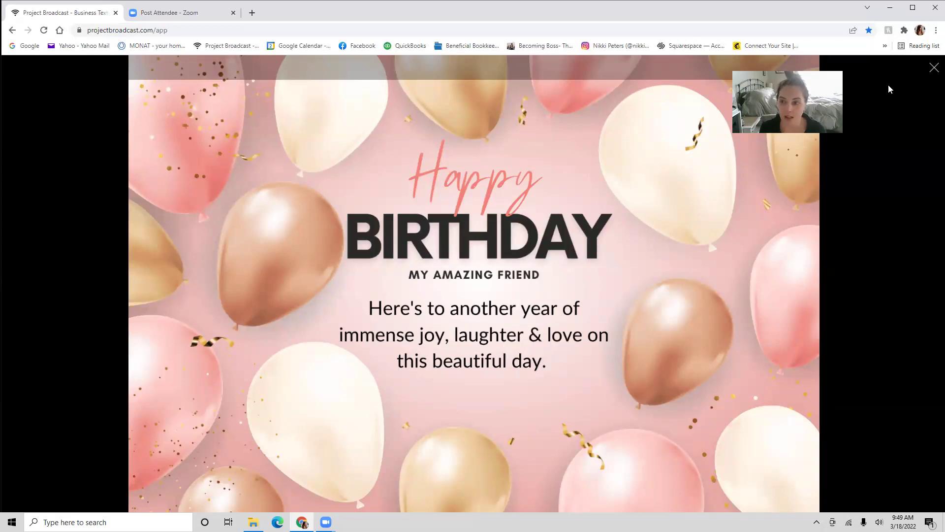
left_click(933, 69)
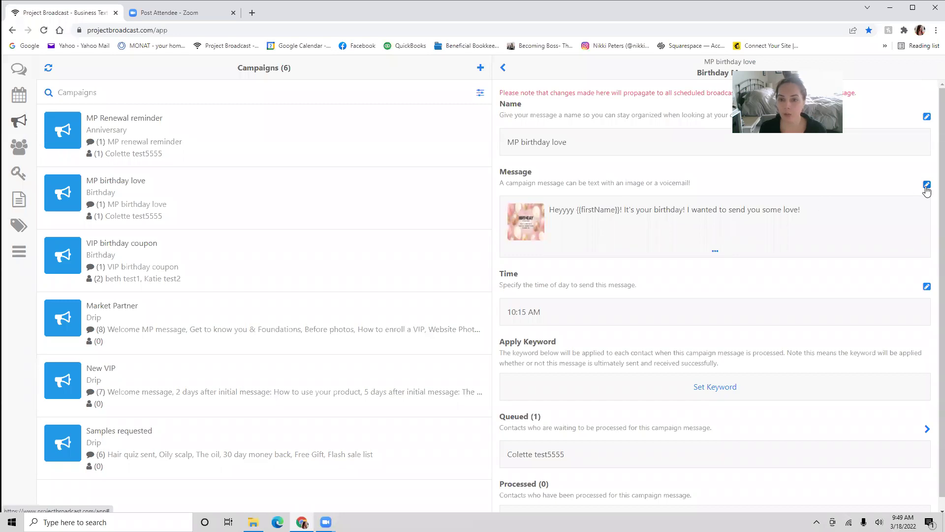
Step: Open the MP birthday love message for editing and check which contact dynamic fields can be inserted
left_click(753, 251)
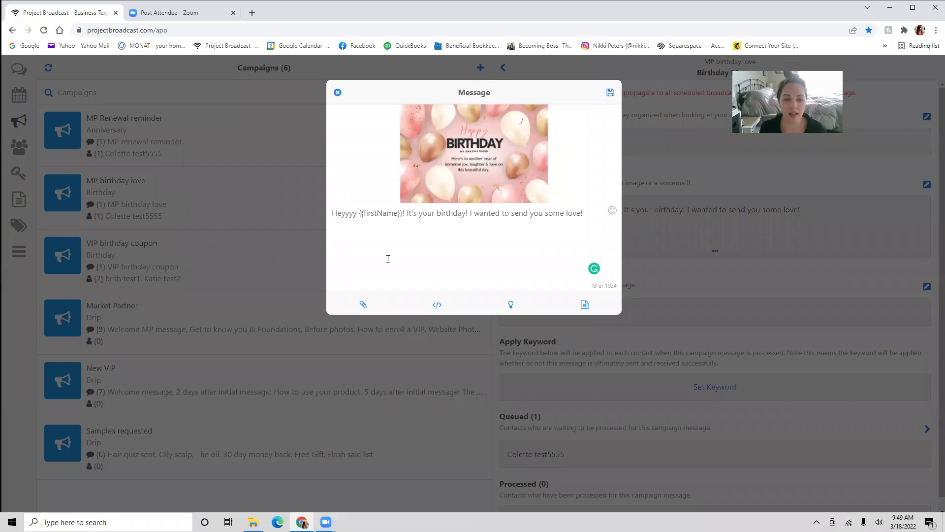
left_click(437, 305)
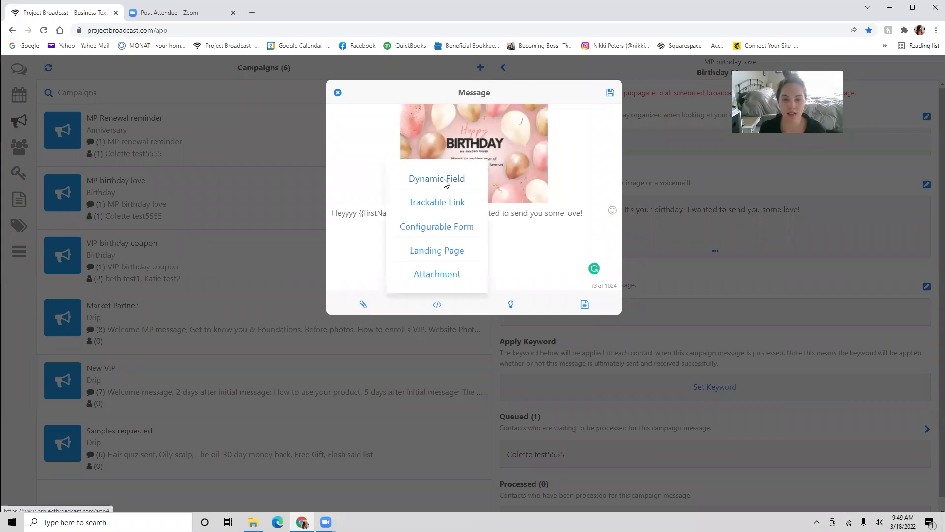
left_click(445, 182)
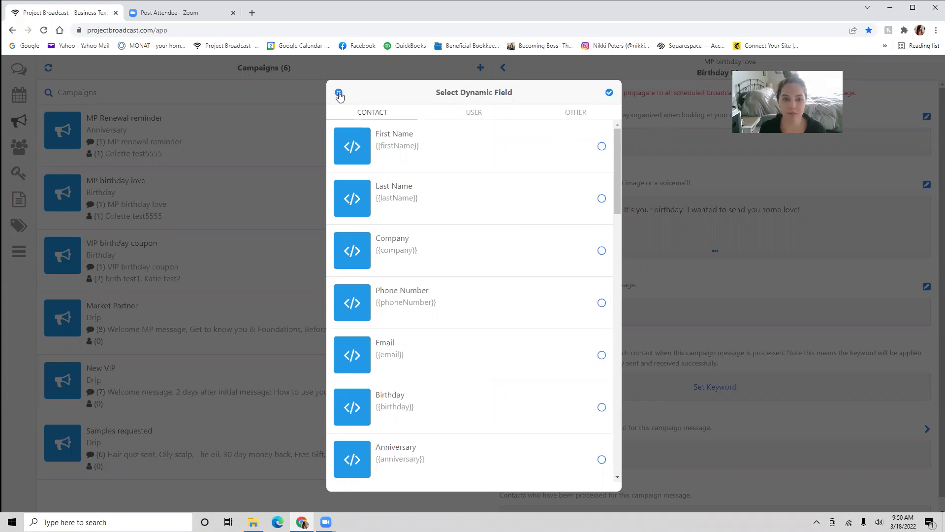
left_click(437, 142)
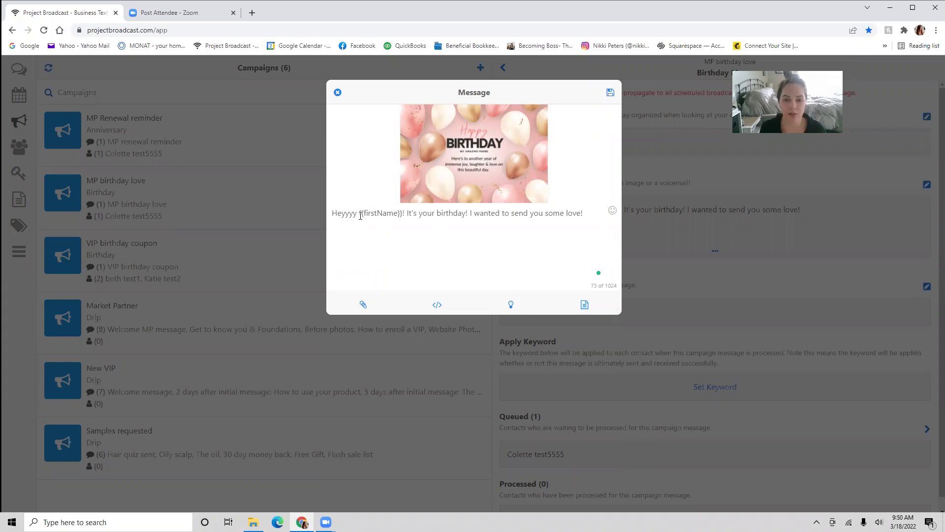
Step: Delete all the text of the MP birthday love message, keep its image, and save the message
key("ctrl+a")
key("BackSpace")
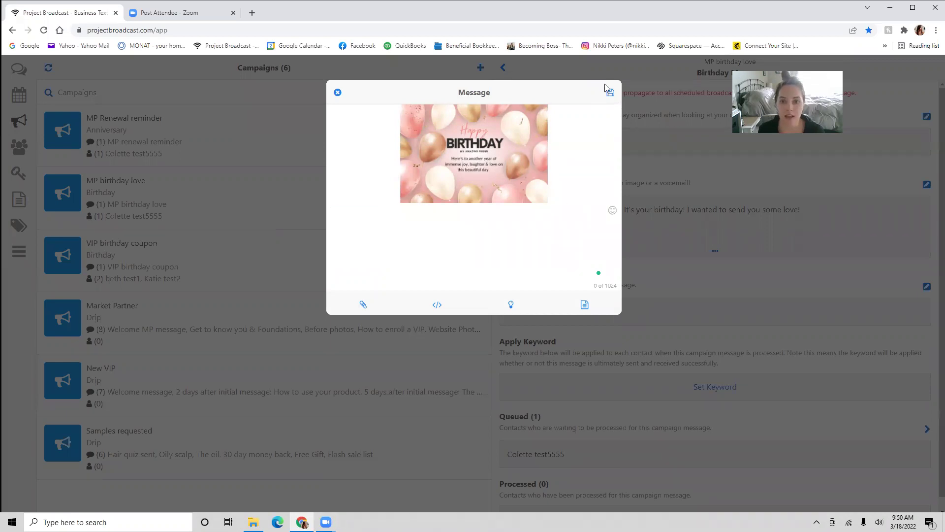
left_click(610, 92)
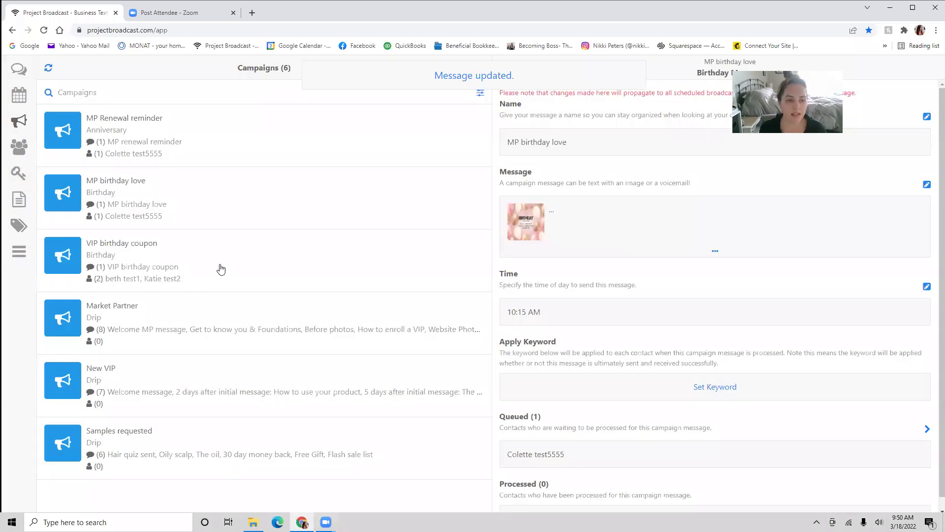
Step: Examine the VIP birthday coupon campaign's birthday message and view its attached image at full size
left_click(220, 268)
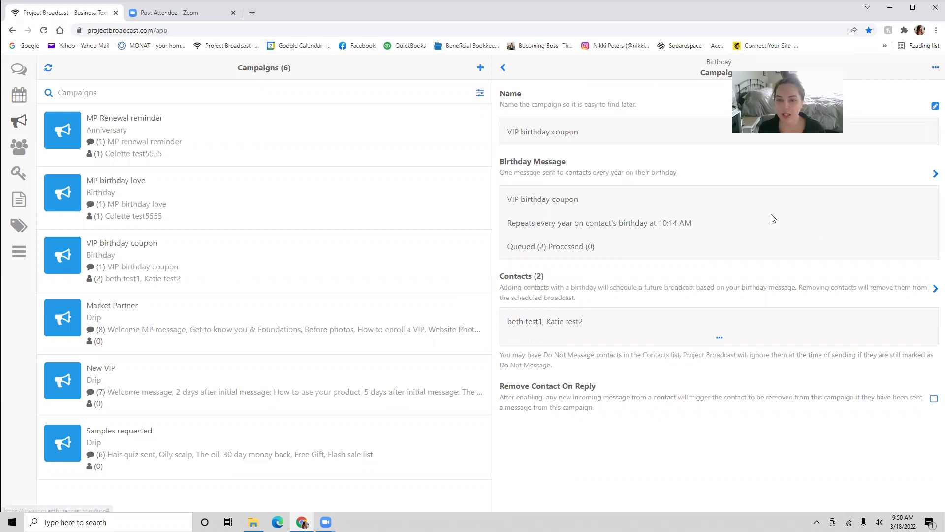
left_click(714, 254)
left_click(716, 251)
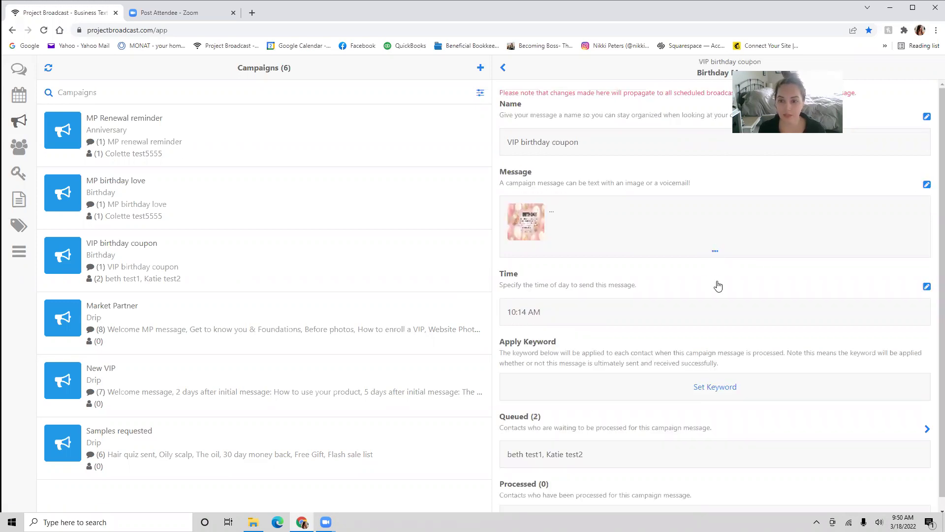
left_click(717, 282)
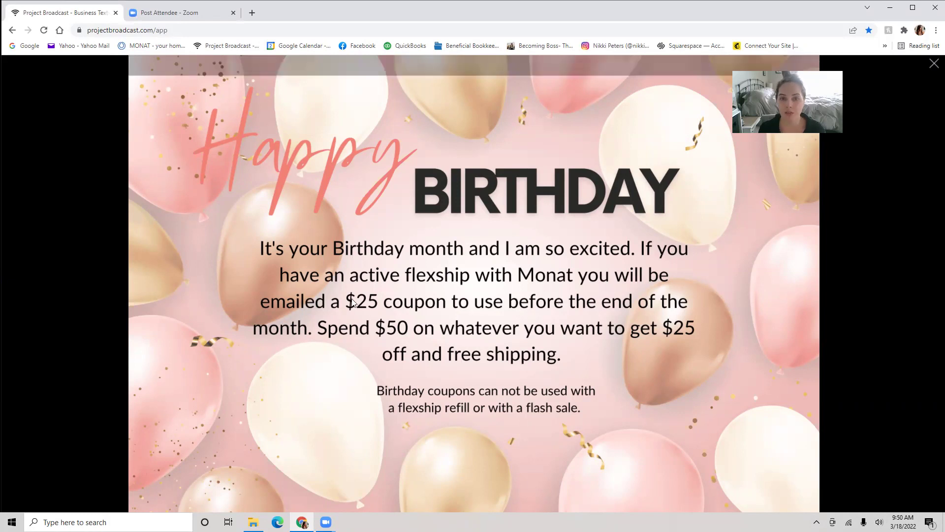
left_click(934, 69)
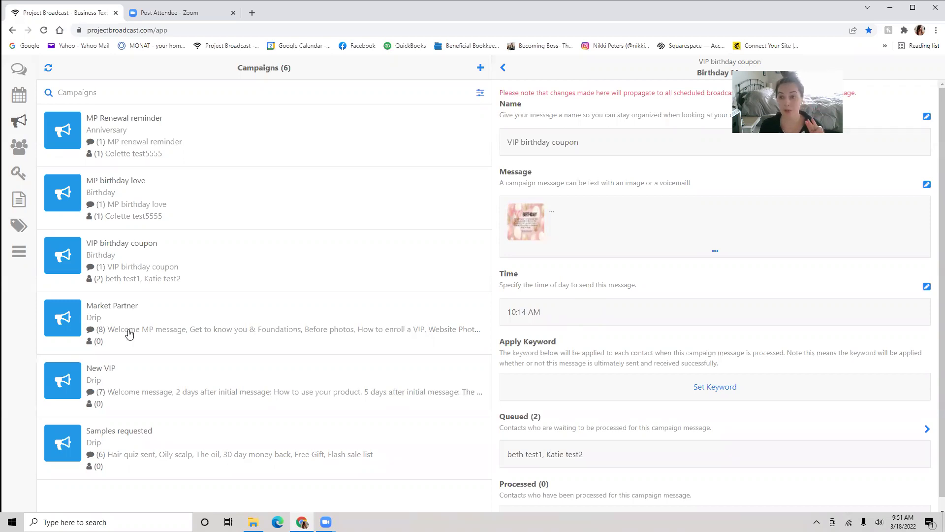
Step: Review the Market Partner campaign's drip messages and their day delays, and read the 10 week guide message
left_click(198, 334)
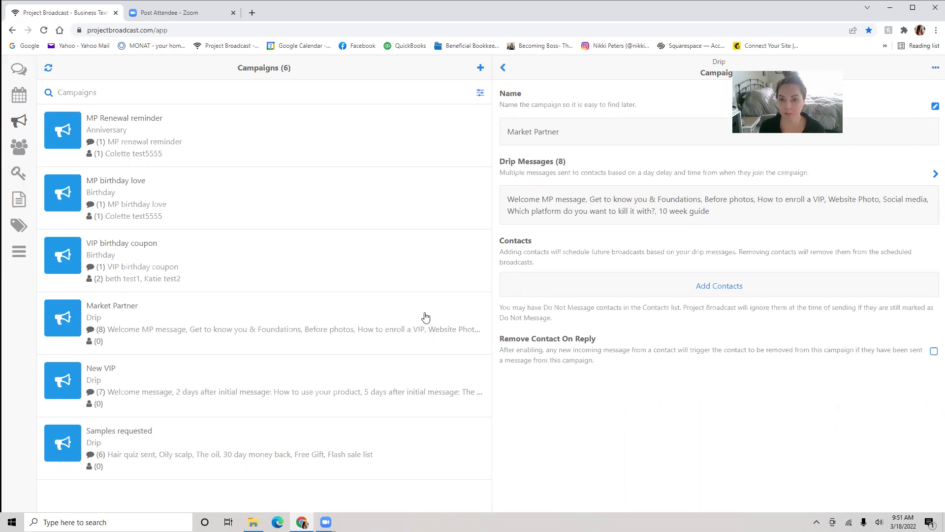
left_click(934, 175)
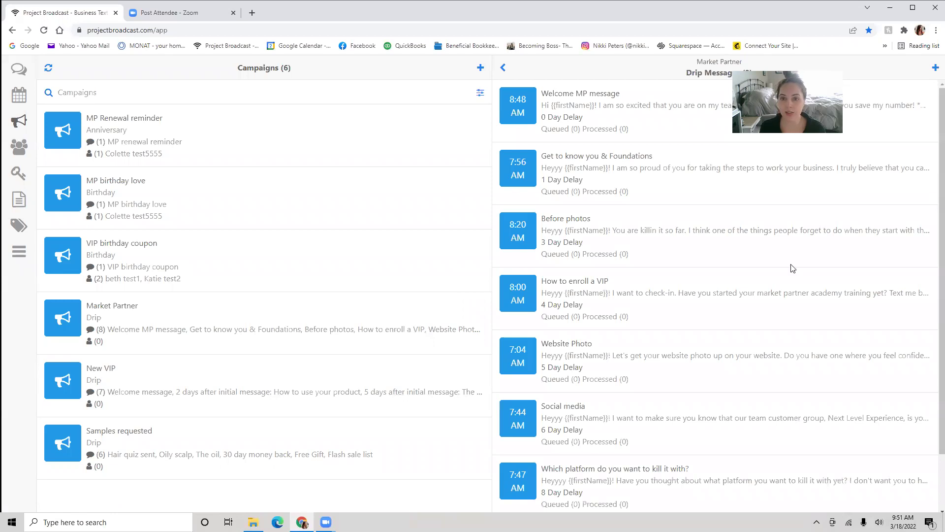
scroll(613, 273, "down", 1)
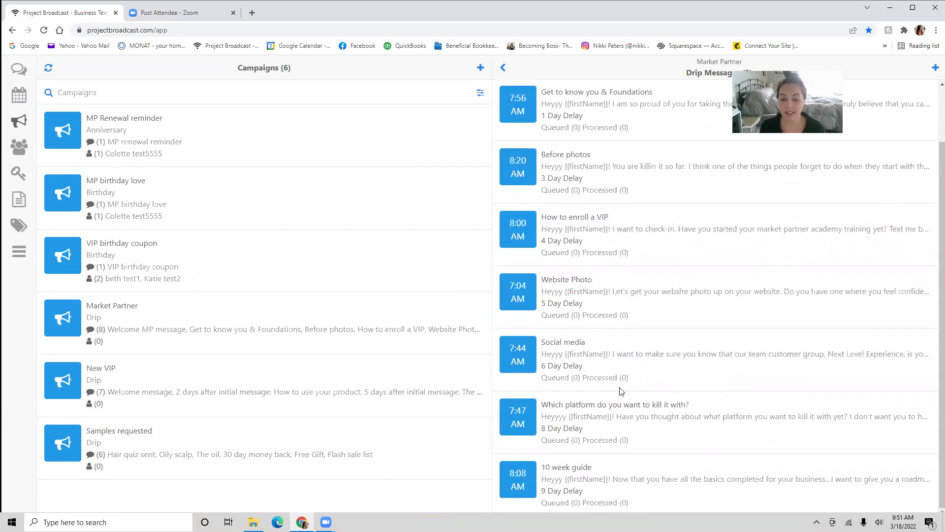
scroll(620, 384, "up", 1)
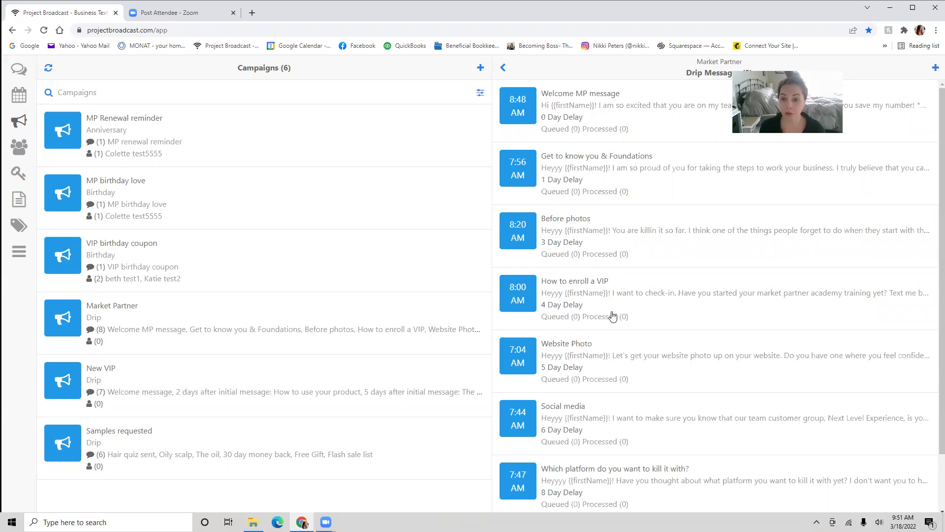
scroll(613, 315, "down", 1)
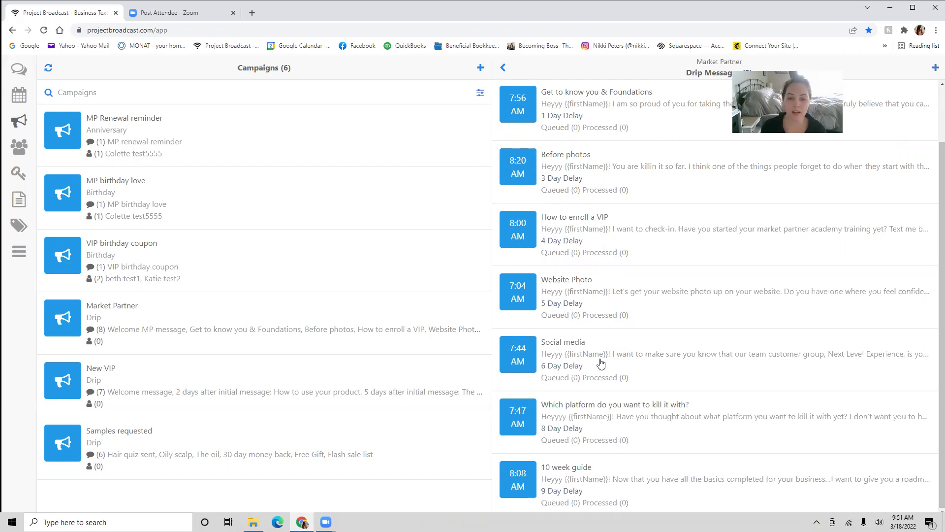
left_click(623, 476)
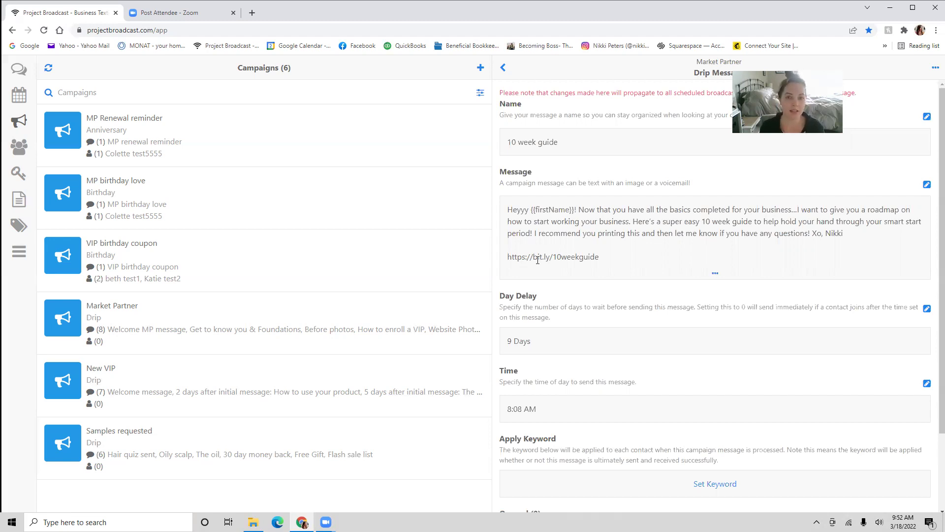
left_click(502, 68)
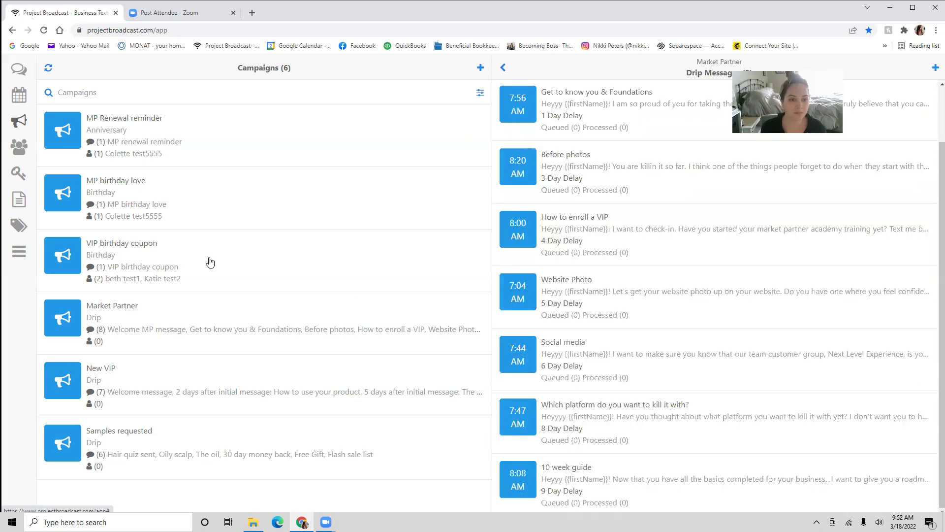
Step: Review the drip messages and day delays of the New VIP and Samples requested campaigns
left_click(247, 392)
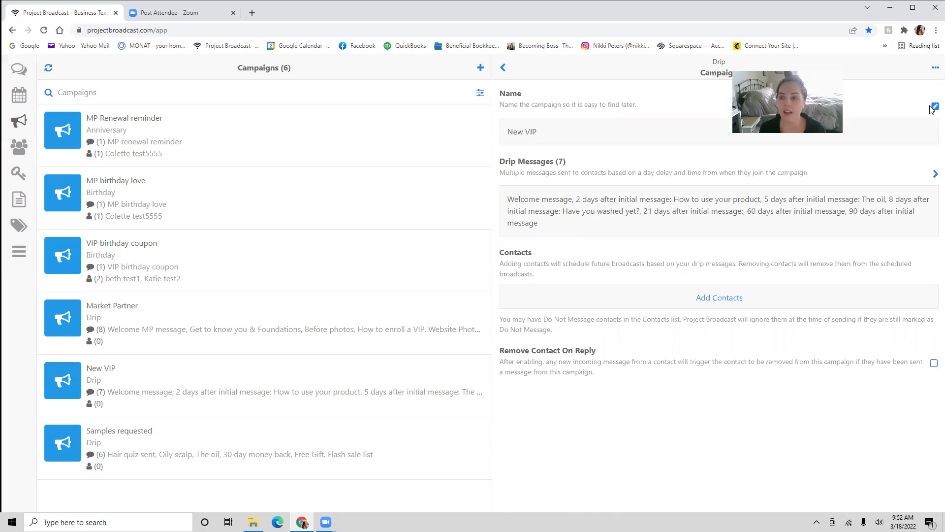
left_click(935, 174)
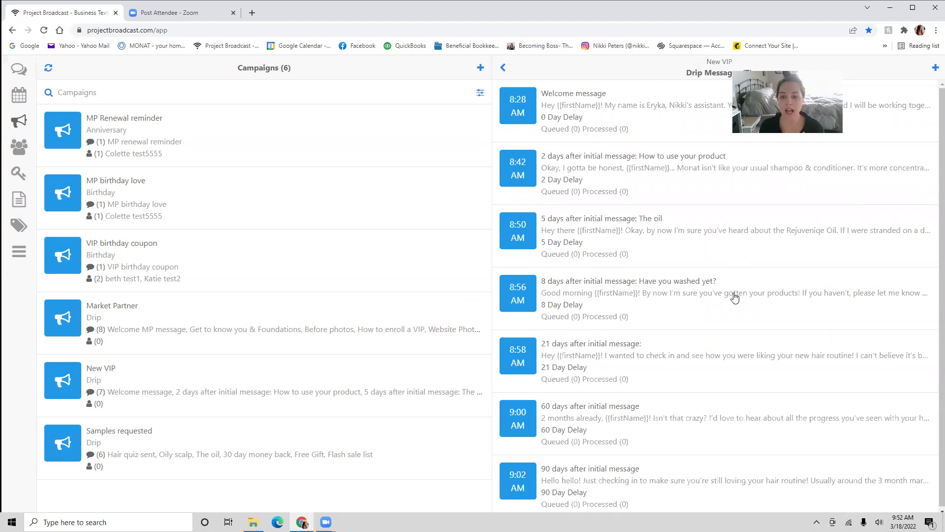
scroll(734, 298, "down", 1)
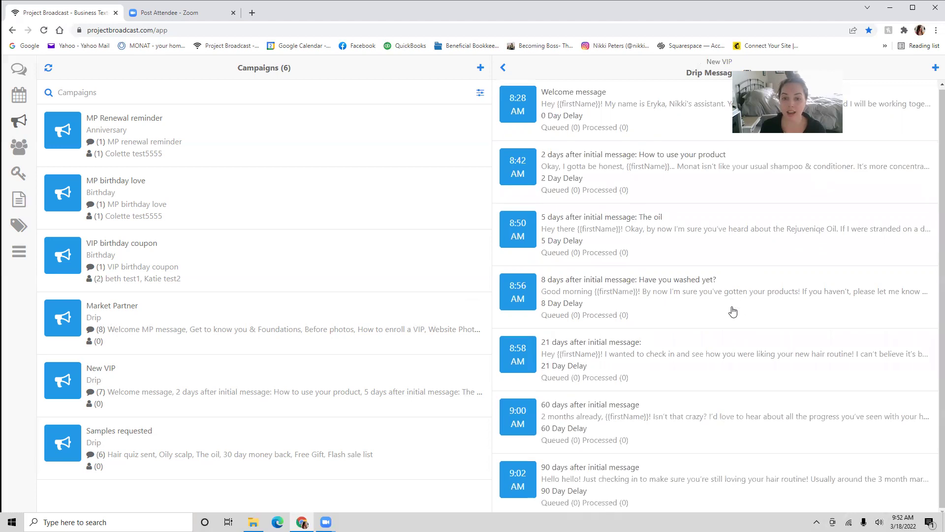
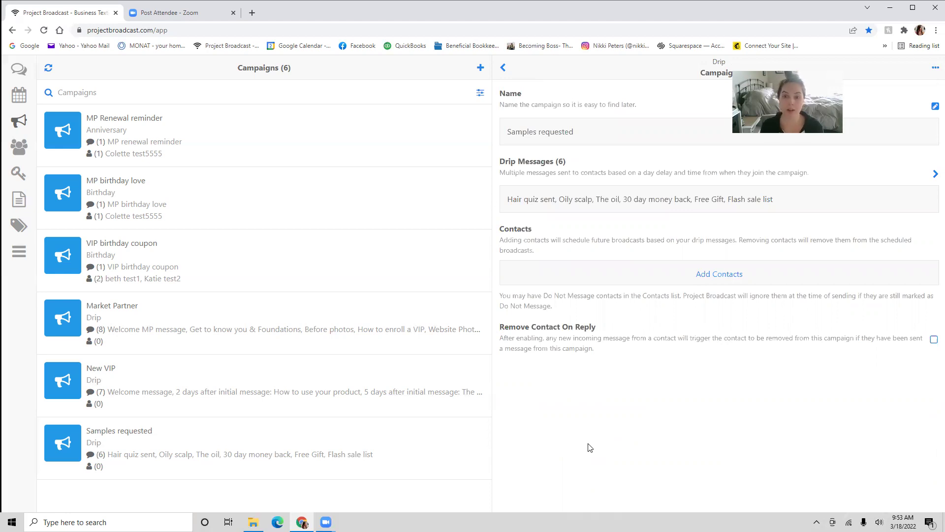
left_click(933, 176)
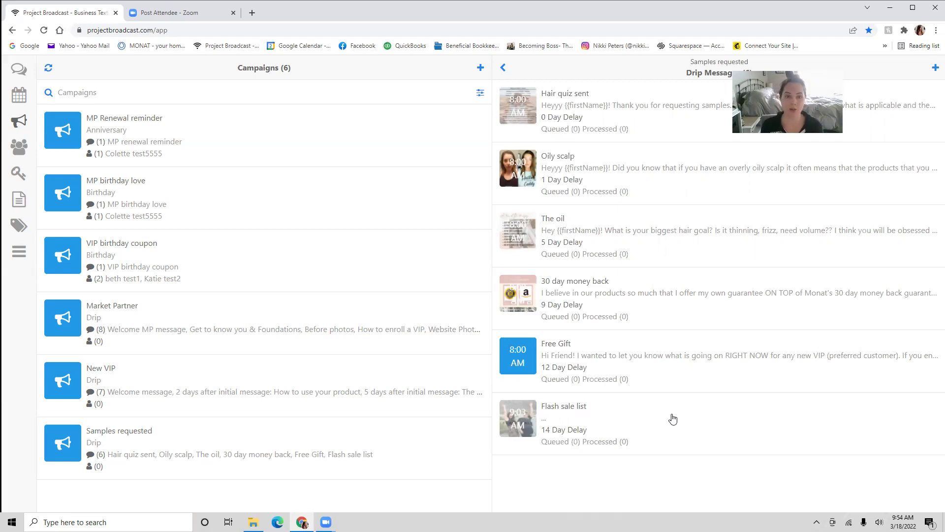
Step: Add the first vip-tagged test contact to the New VIP campaign from the contact's own campaign list
left_click(21, 152)
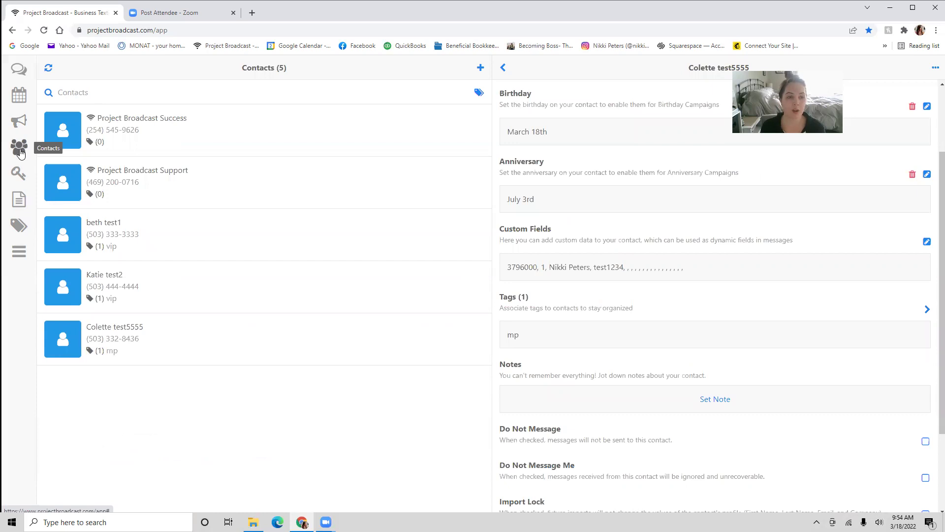
left_click(260, 241)
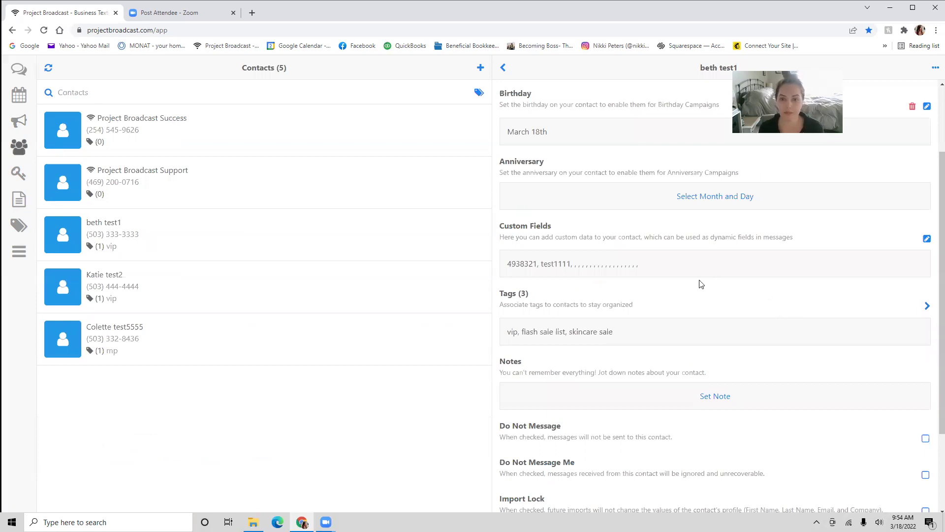
scroll(866, 364, "down", 3)
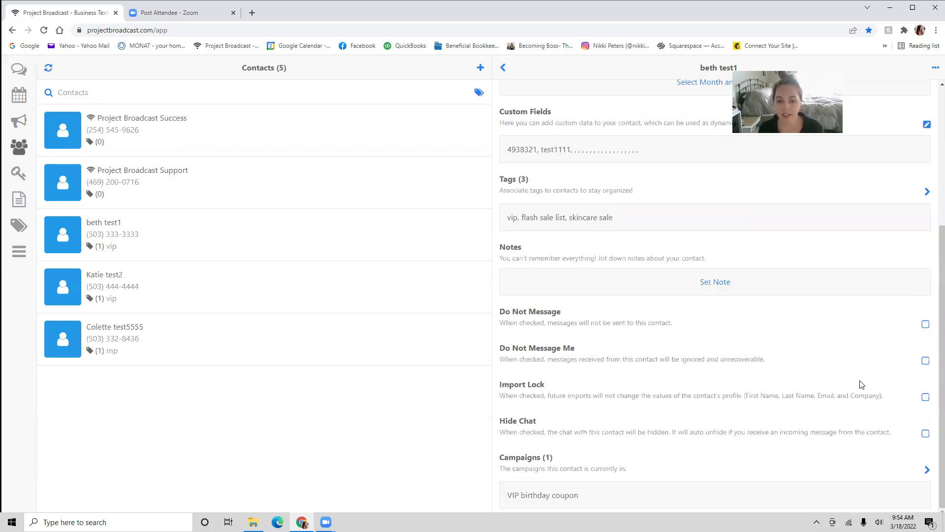
left_click(927, 470)
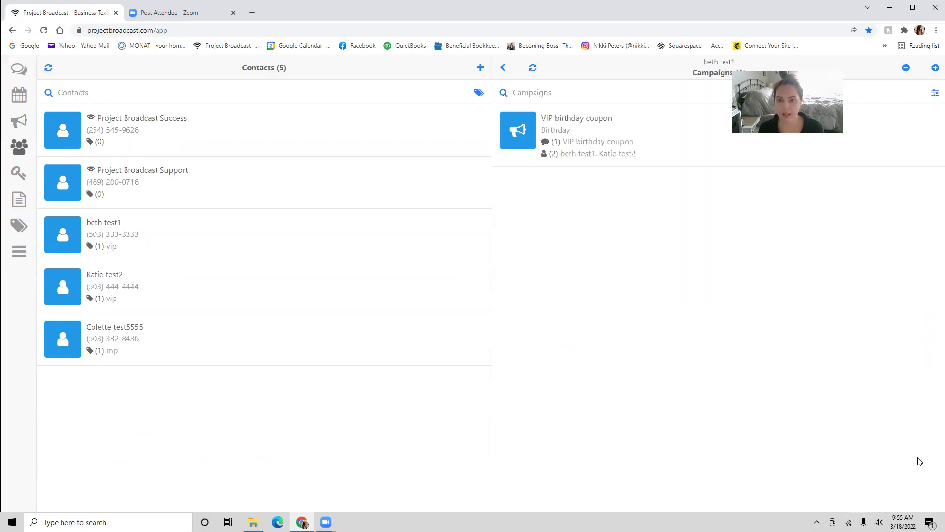
left_click(933, 68)
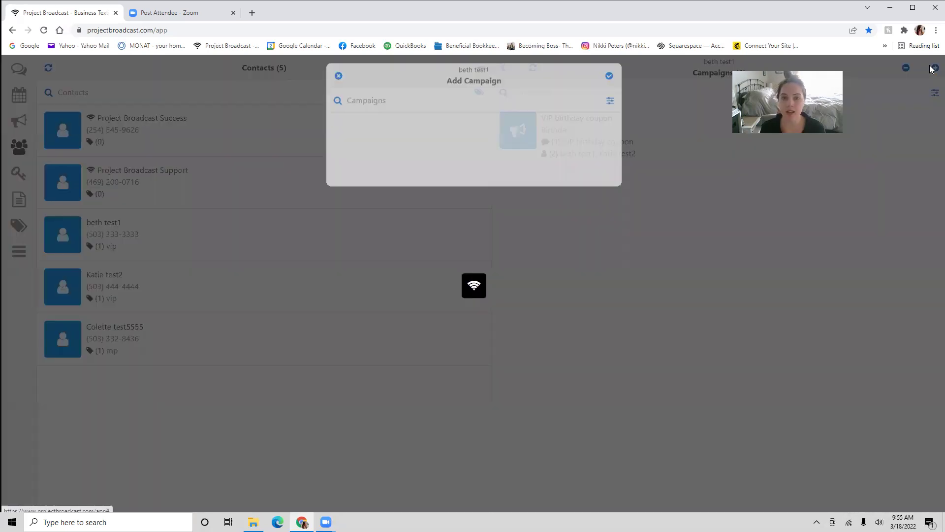
scroll(469, 325, "down", 1)
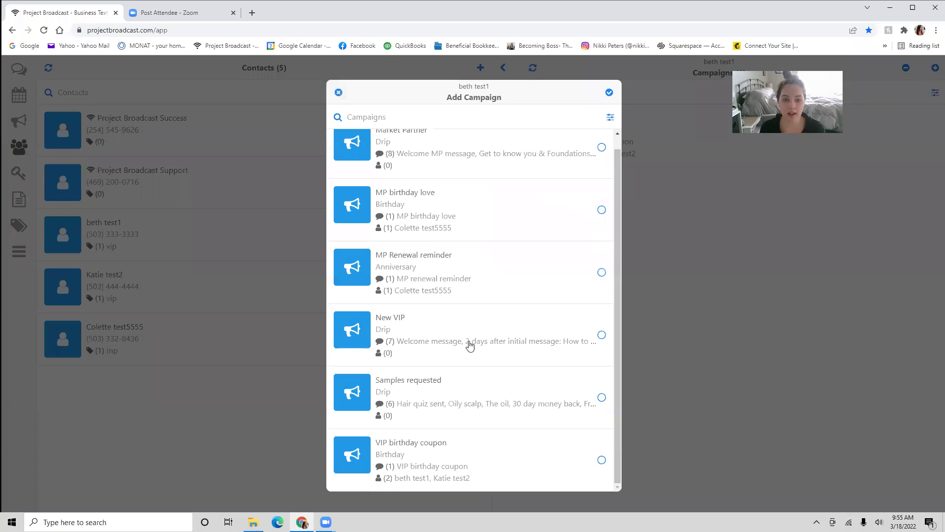
left_click(472, 335)
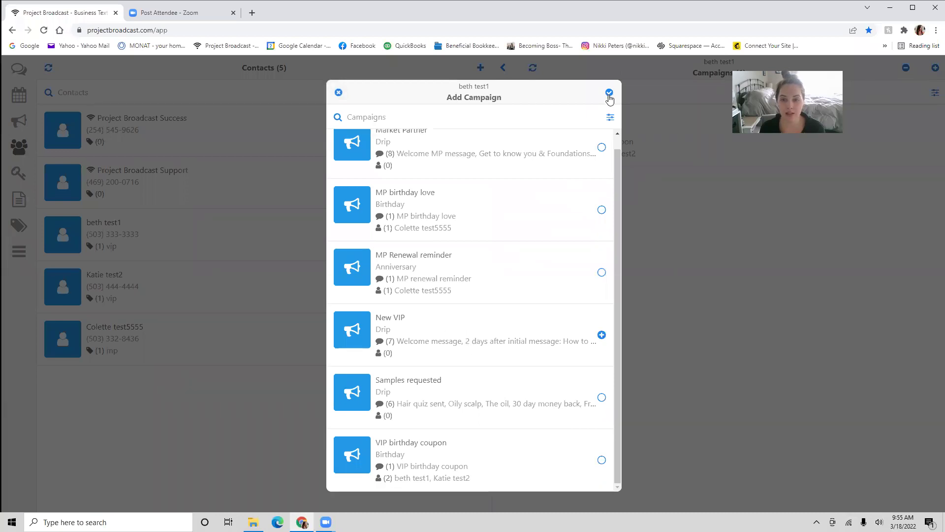
left_click(608, 97)
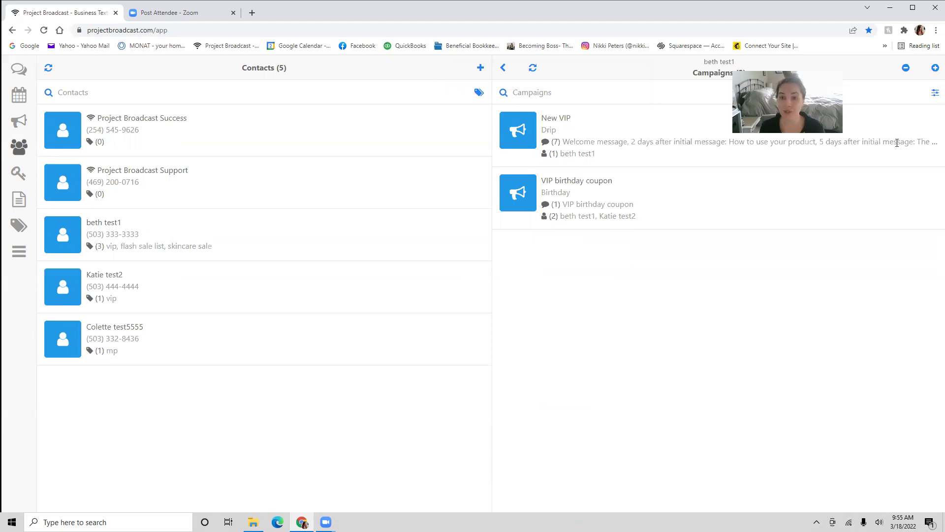
Step: Mark the VIP birthday coupon campaign for removal from the same contact's campaigns
left_click(906, 68)
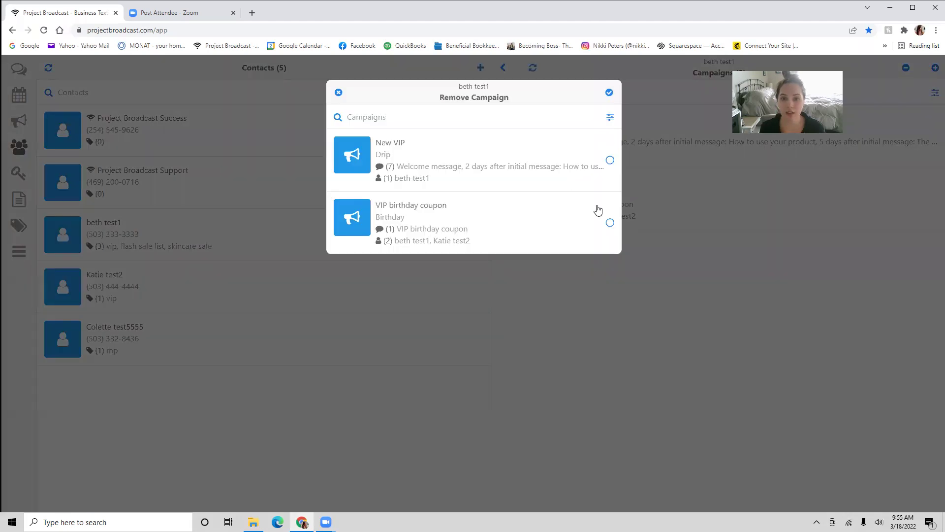
left_click(610, 160)
left_click(609, 94)
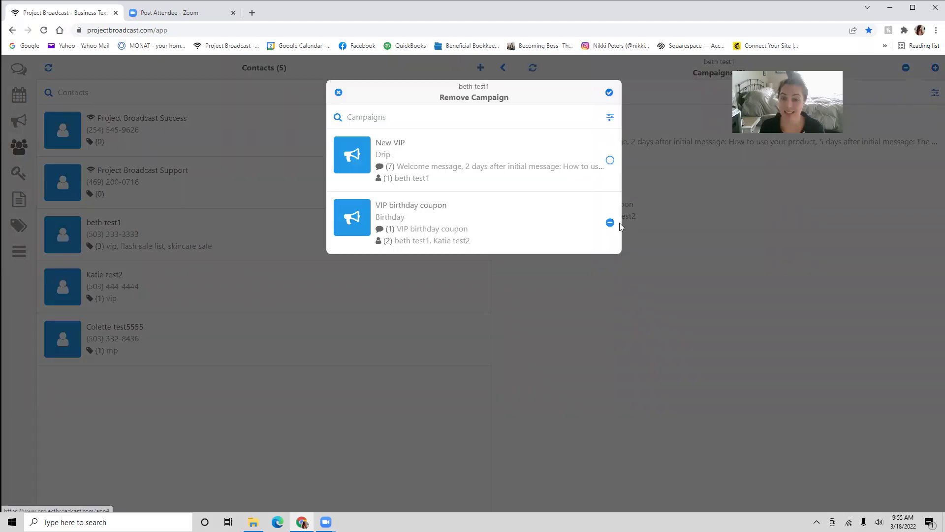